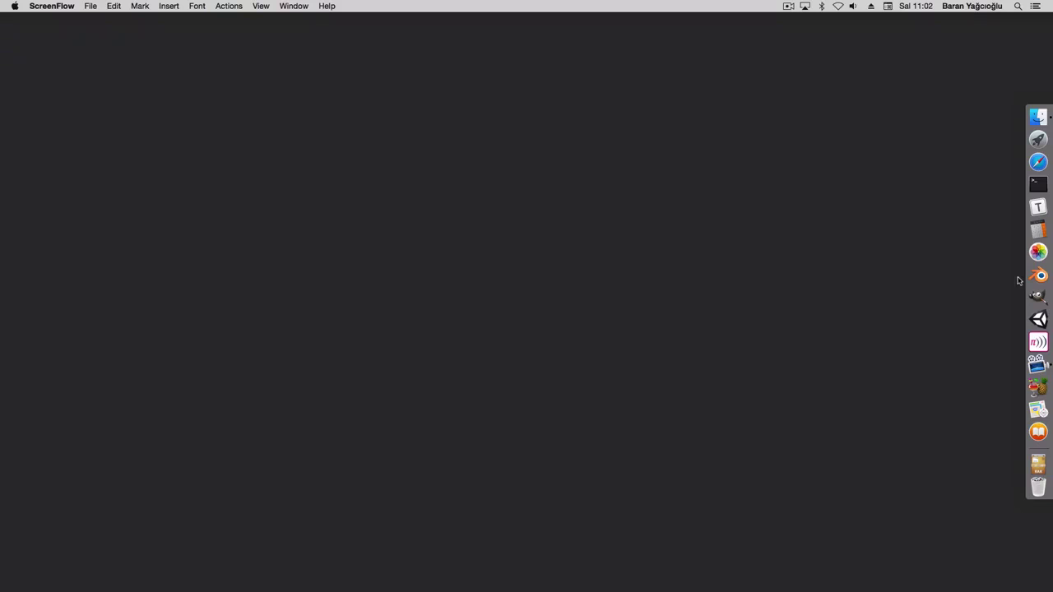
- Delete the default cube, add a plane, and look down on it from the top view
{"action": "key", "text": "x"}
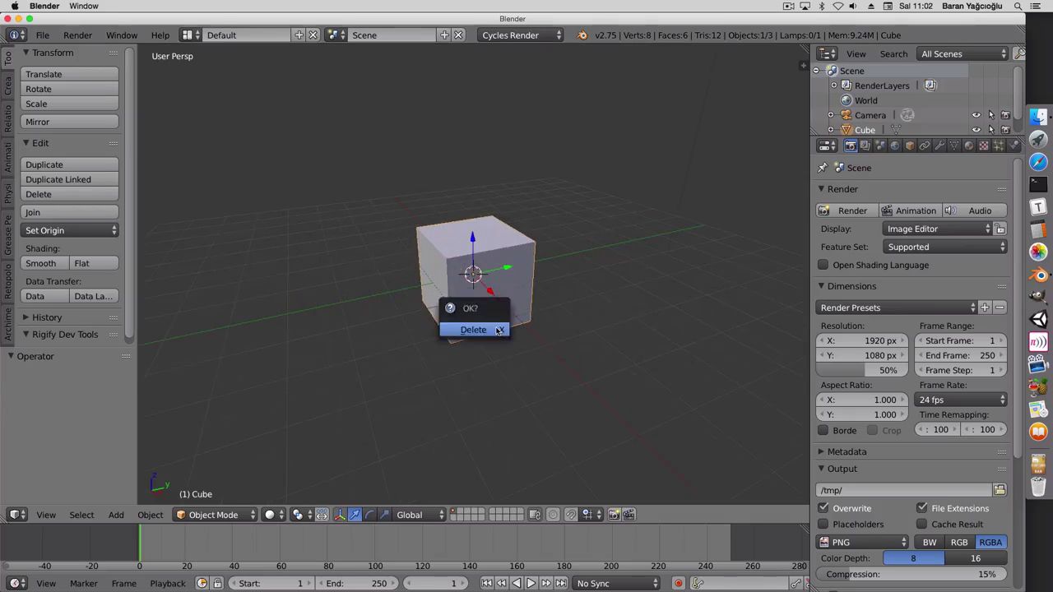
{"action": "left_click", "coordinate": [499, 330]}
{"action": "key", "text": "shift+a"}
{"action": "left_click", "coordinate": [547, 330]}
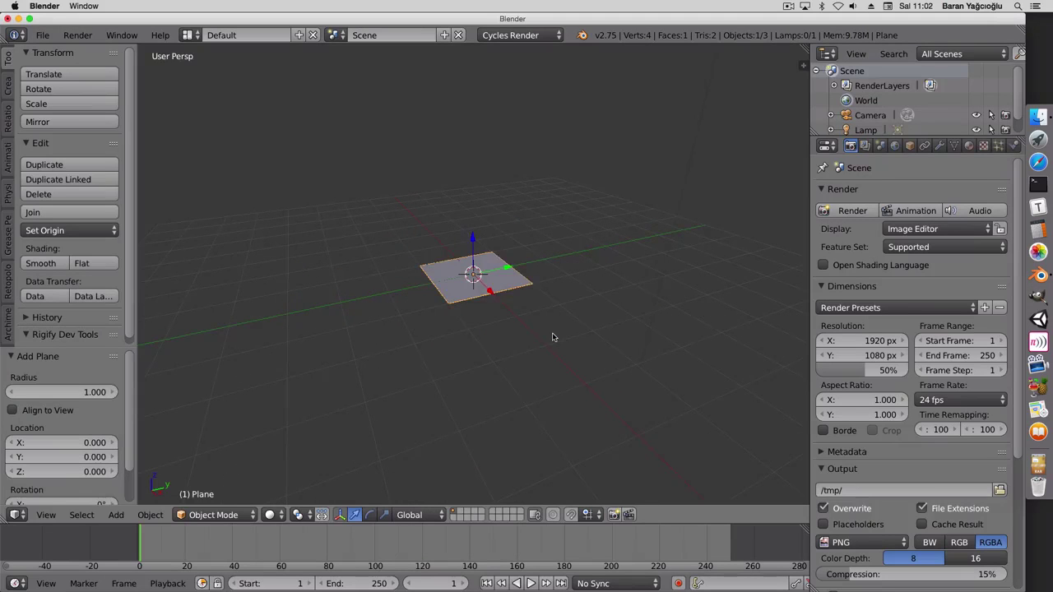
{"action": "key", "text": "KP_7"}
{"action": "scroll", "coordinate": [552, 336], "scroll_direction": "up", "scroll_amount": 4}
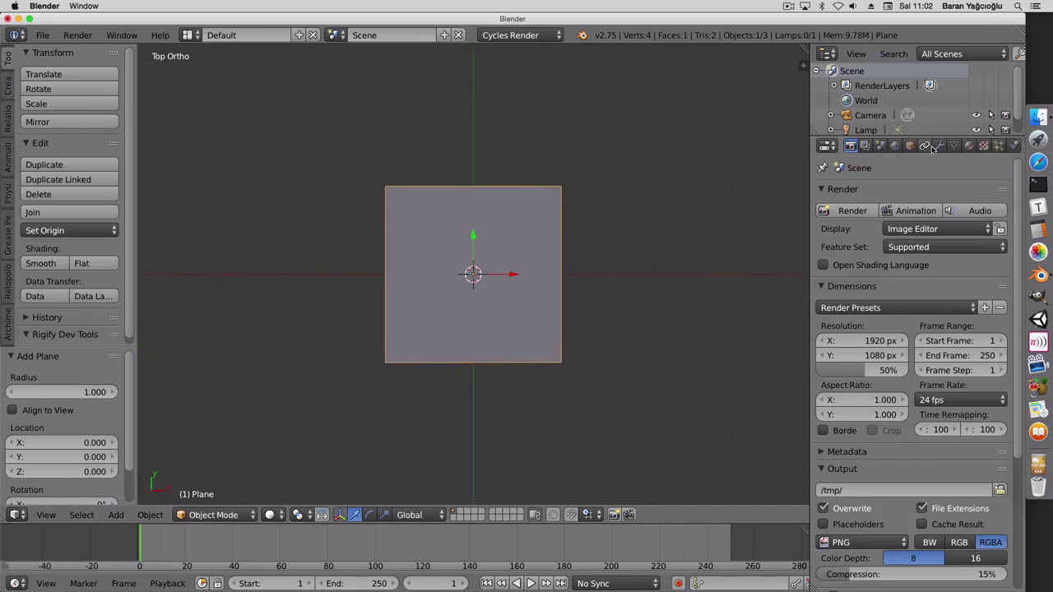
- Make the camera orthographic with an orthographic scale of 2
{"action": "left_click", "coordinate": [870, 115]}
{"action": "left_click", "coordinate": [939, 145]}
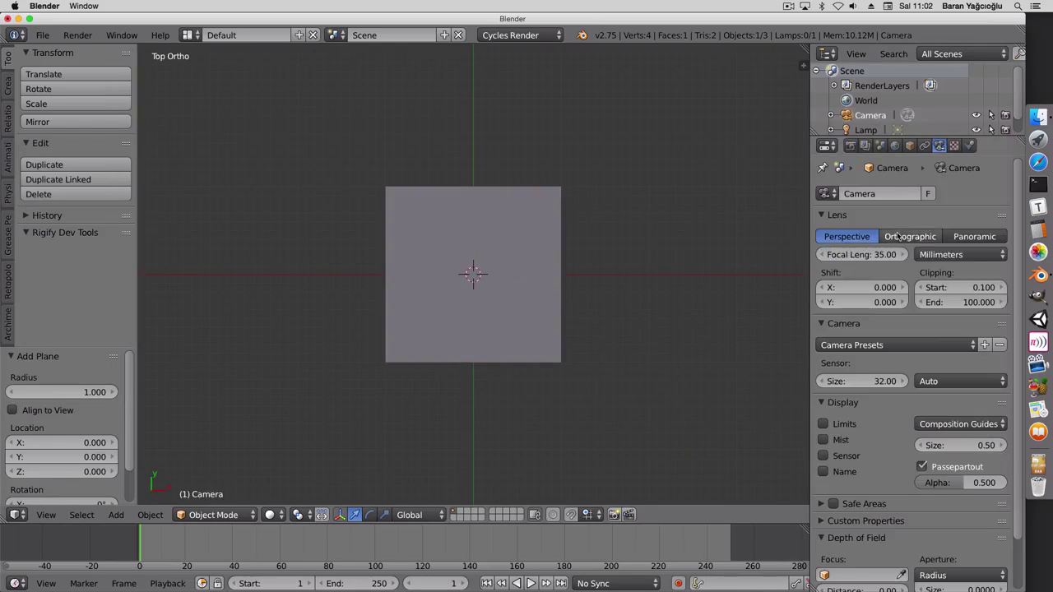
{"action": "left_click", "coordinate": [898, 236]}
{"action": "left_click", "coordinate": [946, 255]}
{"action": "type", "text": "2"}
{"action": "key", "text": "Return"}
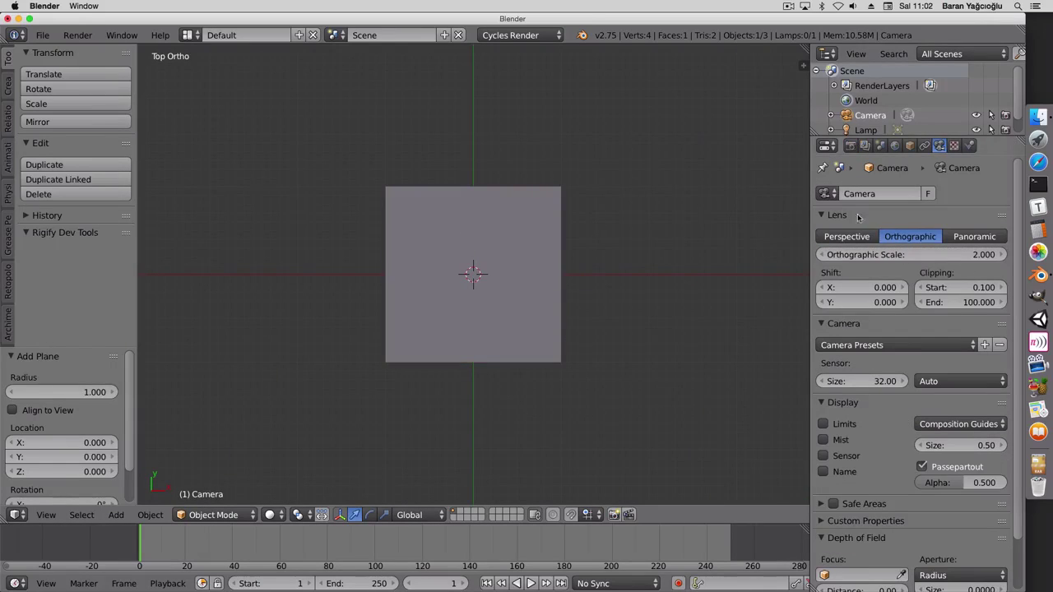
- Set the render resolution to 64 × 64 px at 100%
{"action": "left_click", "coordinate": [850, 146]}
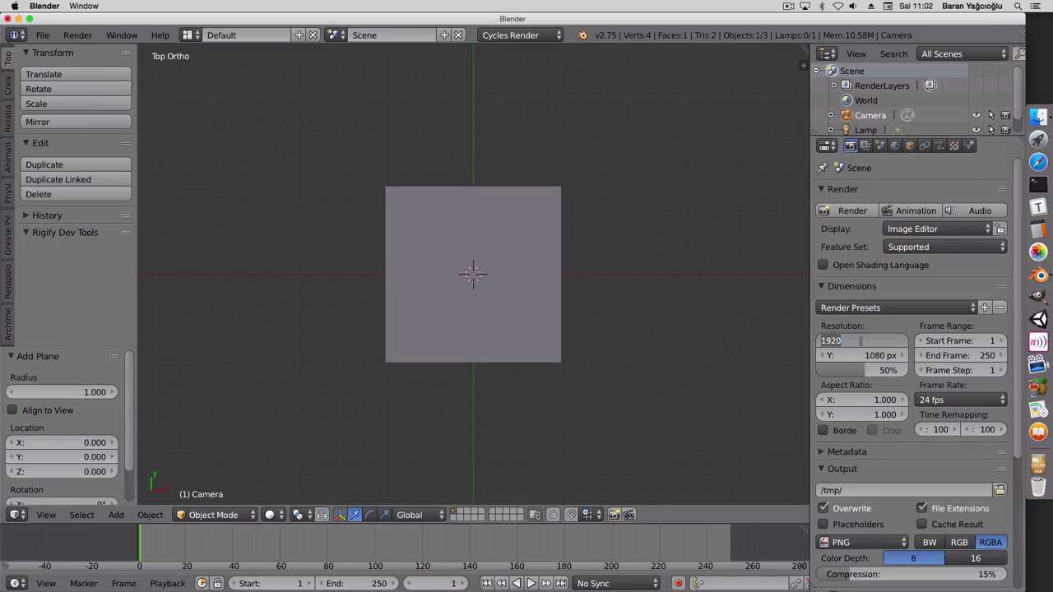
{"action": "type", "text": "4"}
{"action": "key", "text": "Tab"}
{"action": "type", "text": "64"}
{"action": "key", "text": "Tab"}
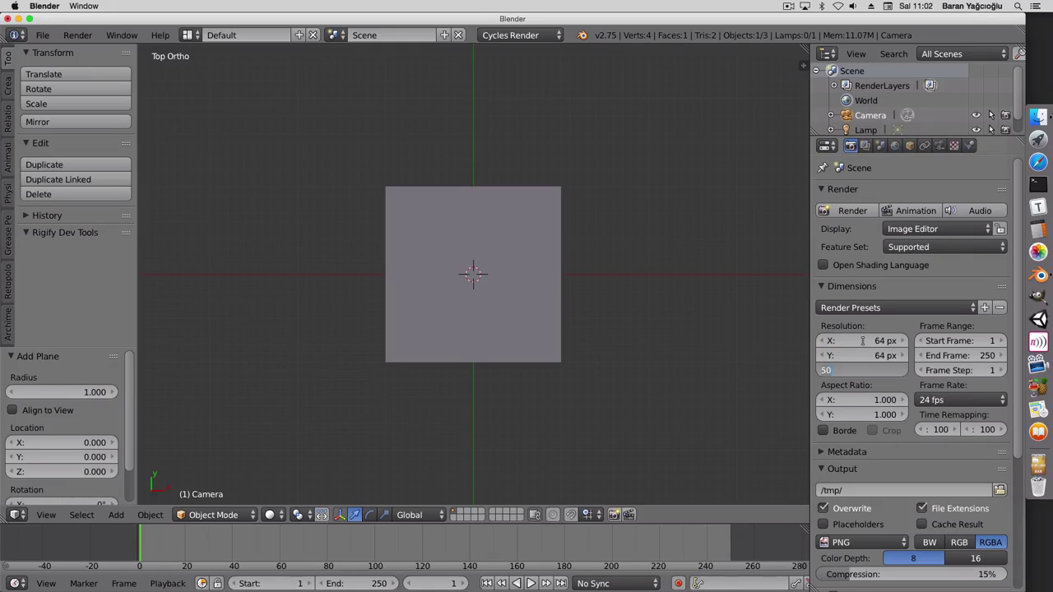
{"action": "type", "text": "100"}
{"action": "key", "text": "Return"}
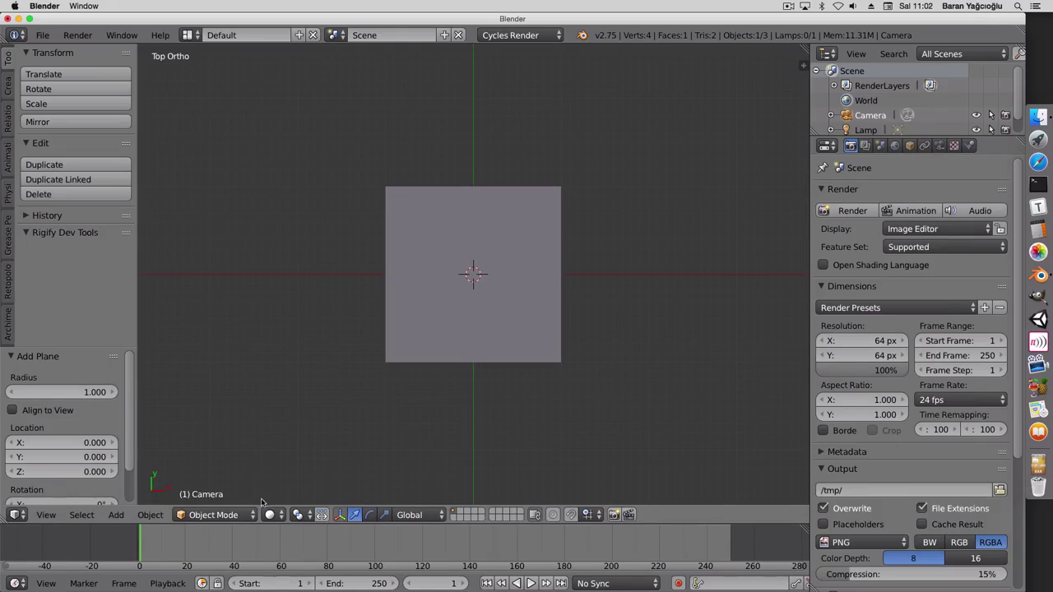
- Align the camera to the top view so it frames the plane
{"action": "key", "text": "ctrl+alt+KP_0"}
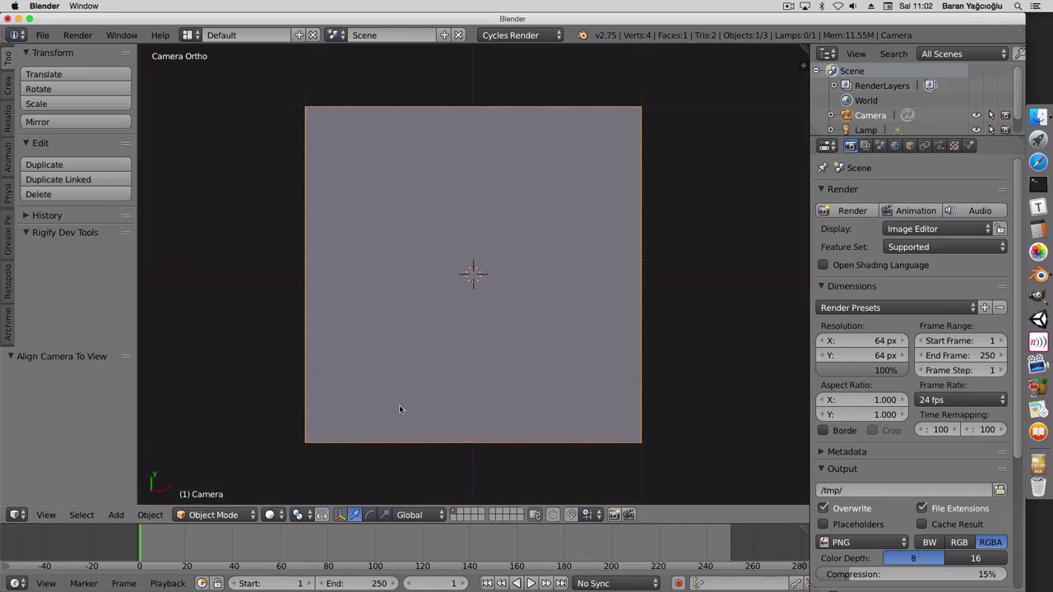
{"action": "right_click", "coordinate": [492, 397]}
{"action": "right_click", "coordinate": [491, 398]}
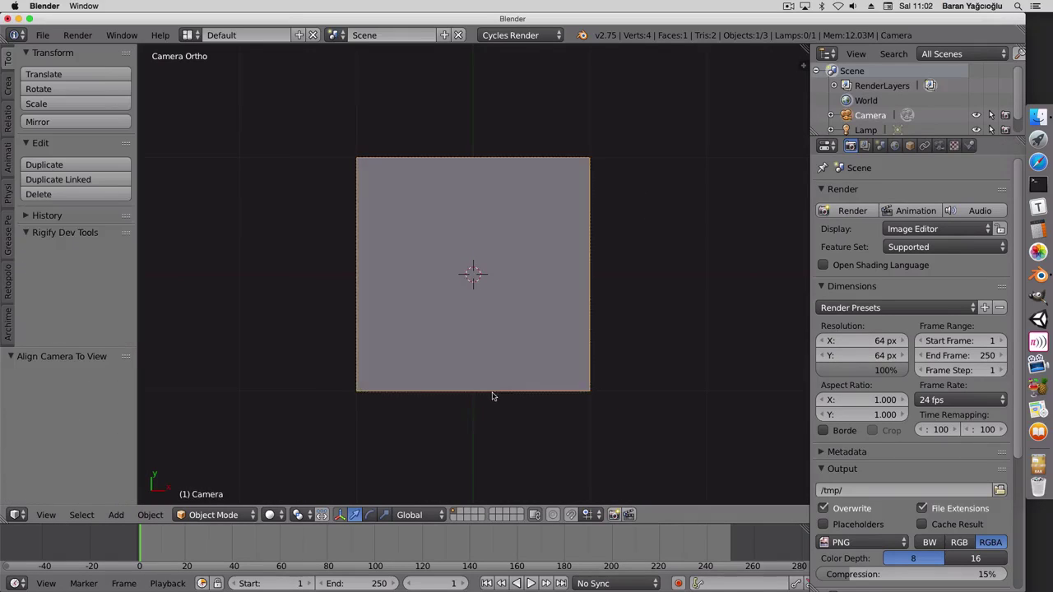
{"action": "scroll", "coordinate": [729, 360], "scroll_direction": "up", "scroll_amount": 1}
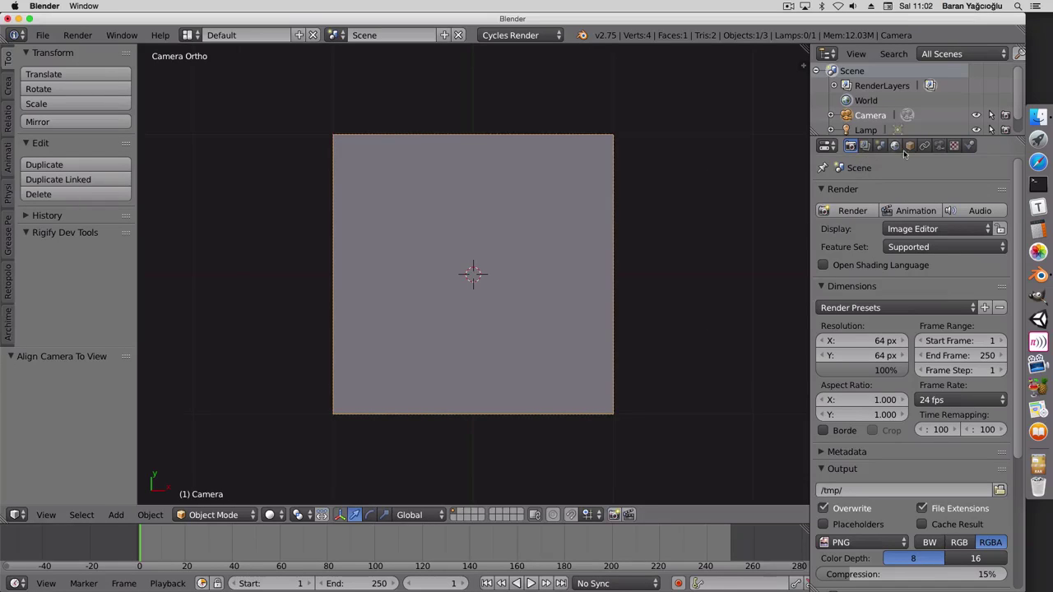
- Add a new material to the plane, switch to Rendered shading, and enable world ambient occlusion
{"action": "right_click", "coordinate": [548, 291]}
{"action": "left_click", "coordinate": [967, 145]}
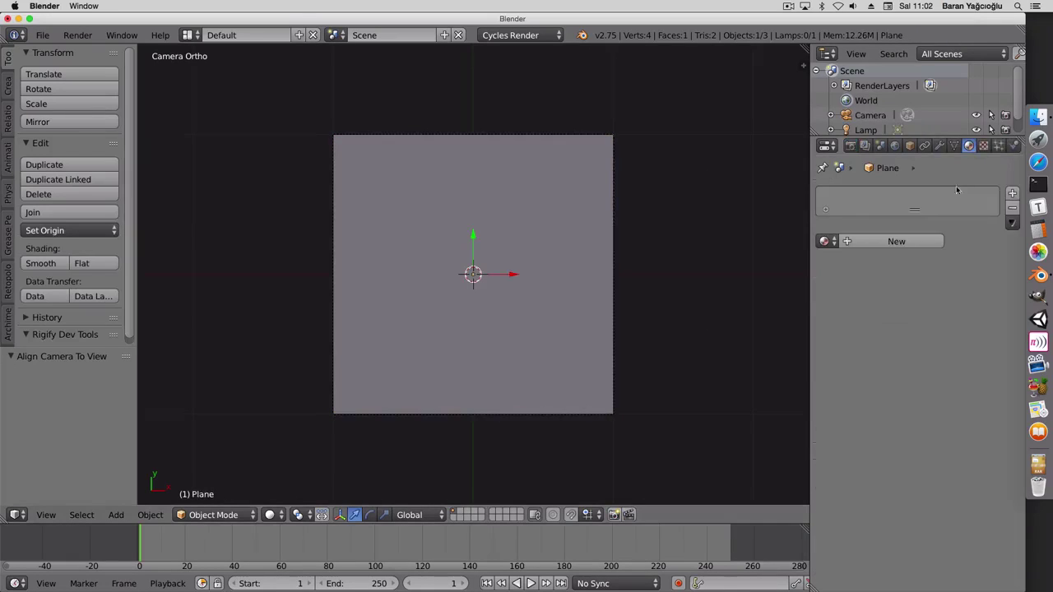
{"action": "left_click", "coordinate": [898, 241]}
{"action": "left_click", "coordinate": [272, 515]}
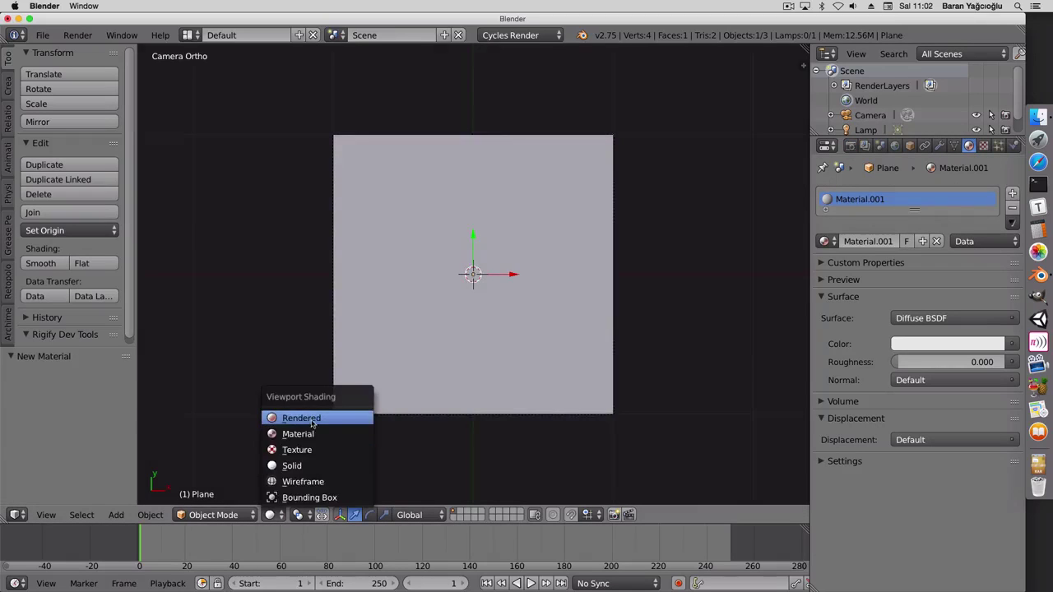
{"action": "left_click", "coordinate": [288, 421]}
{"action": "left_click", "coordinate": [895, 146]}
{"action": "left_click", "coordinate": [835, 309]}
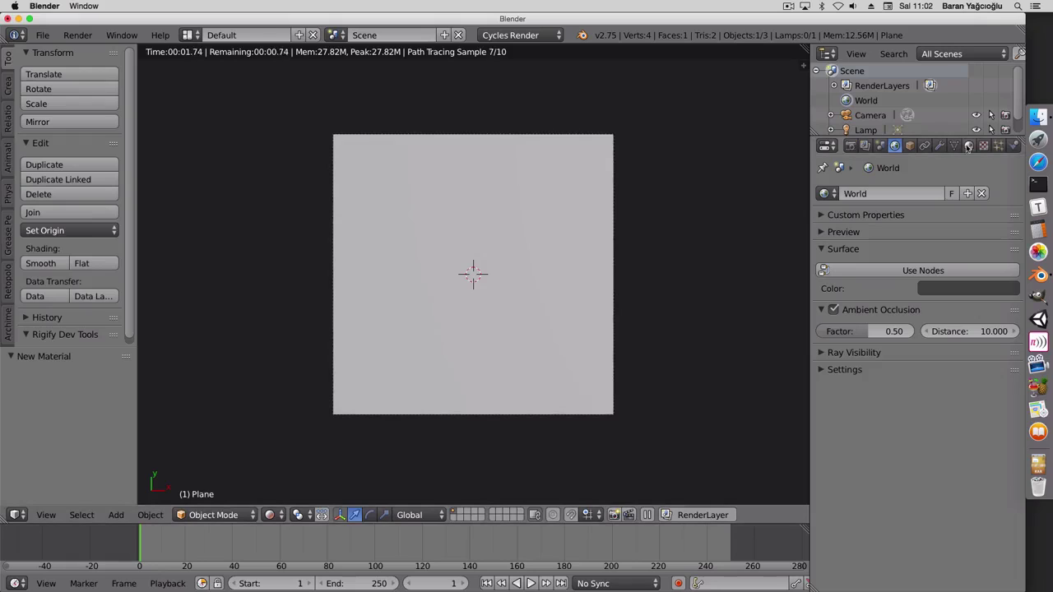
- Drive the material colour with a Magic Texture at scale 1.5 and distortion 0
{"action": "left_click", "coordinate": [969, 146]}
{"action": "left_click", "coordinate": [910, 319]}
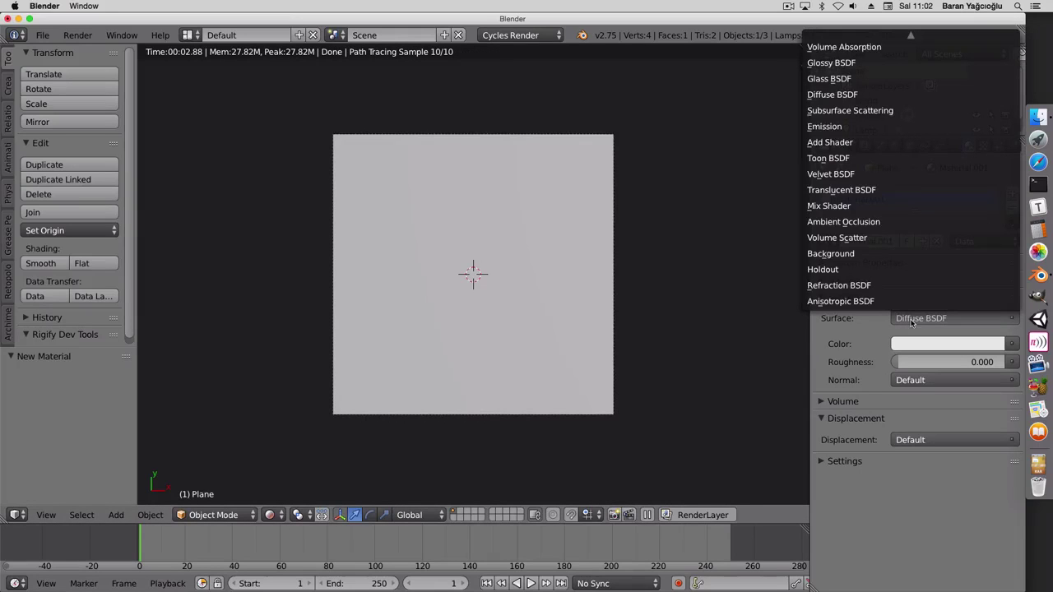
{"action": "left_click", "coordinate": [1011, 344]}
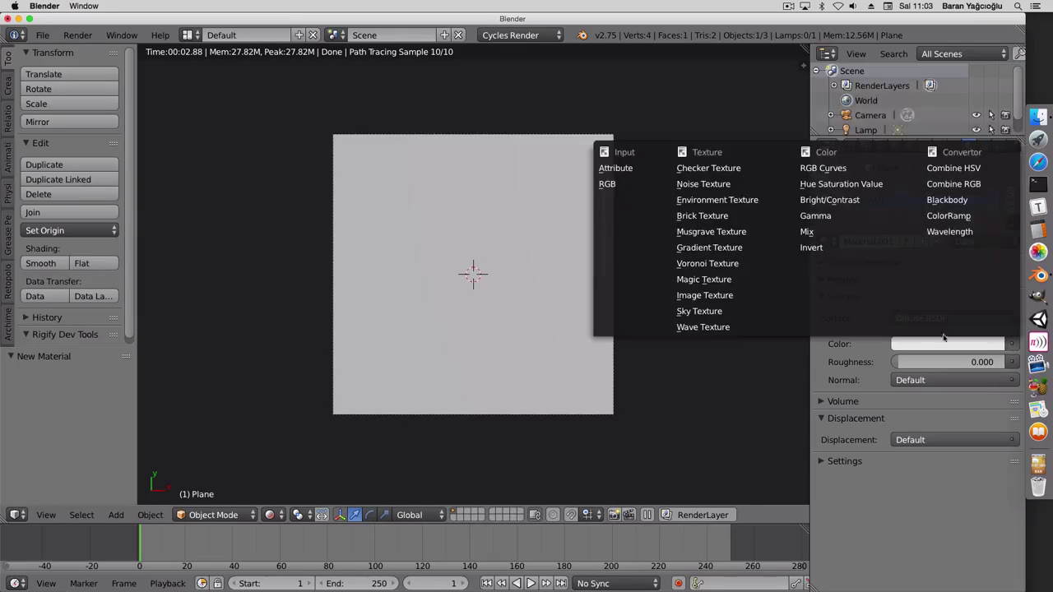
{"action": "left_click", "coordinate": [716, 280]}
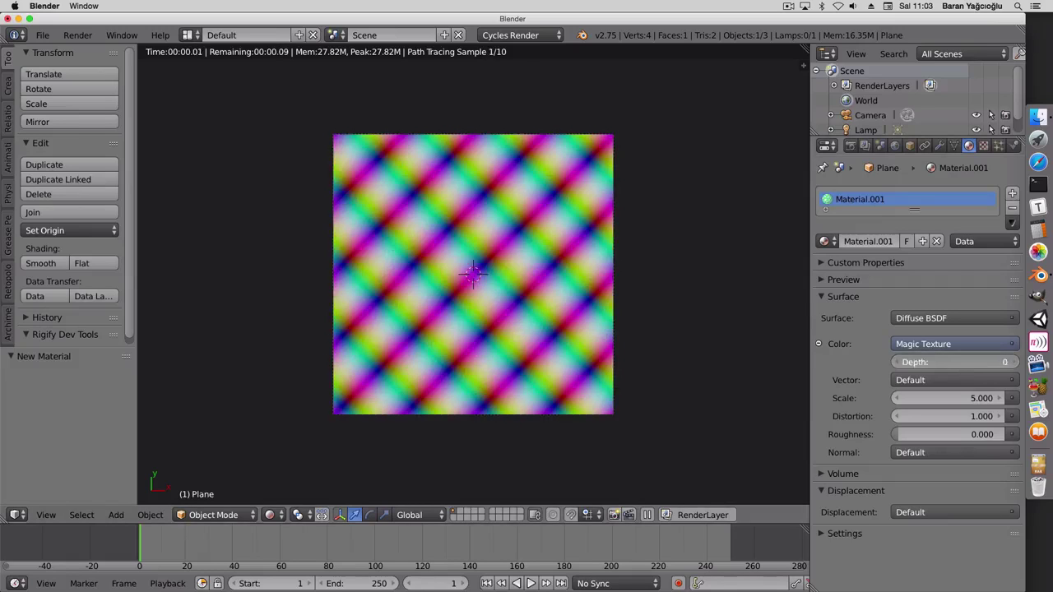
{"action": "left_click", "coordinate": [955, 398]}
{"action": "type", "text": "1.5"}
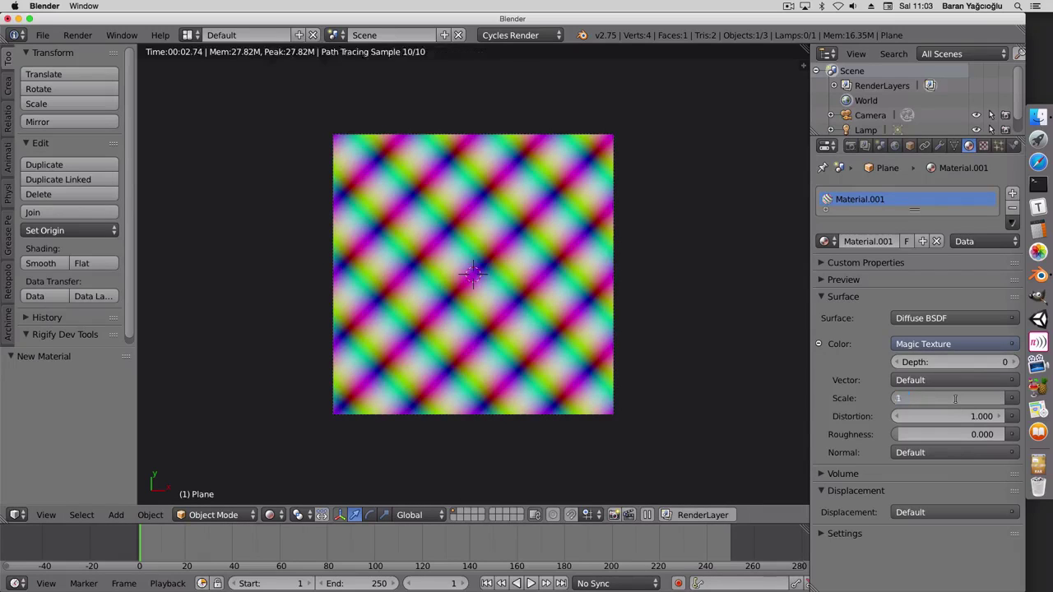
{"action": "key", "text": "Tab"}
{"action": "type", "text": "0"}
{"action": "key", "text": "Return"}
{"action": "scroll", "coordinate": [541, 332], "scroll_direction": "up", "scroll_amount": 1}
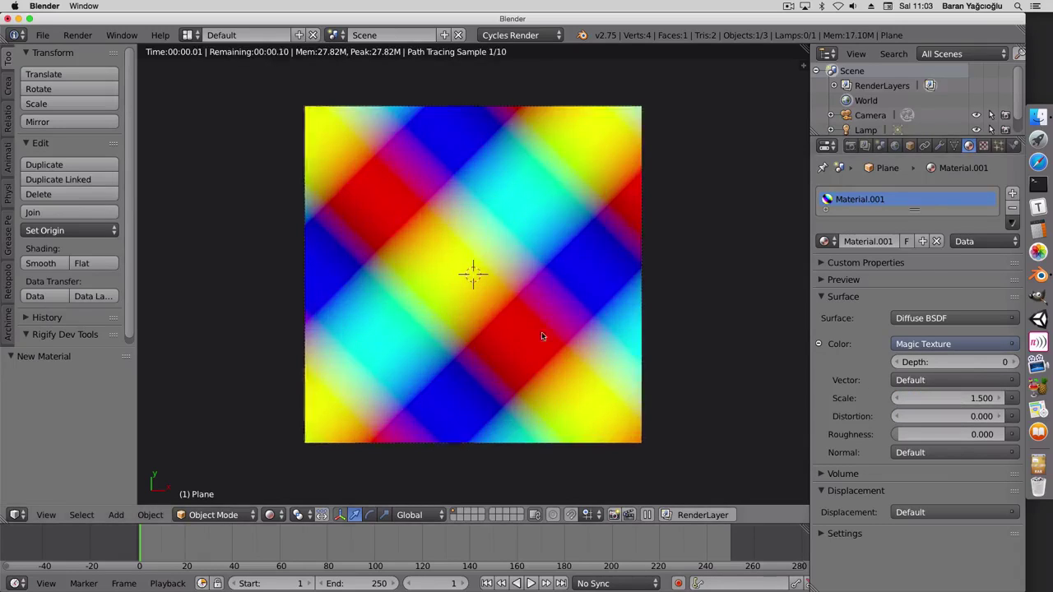
{"action": "left_click", "coordinate": [851, 150]}
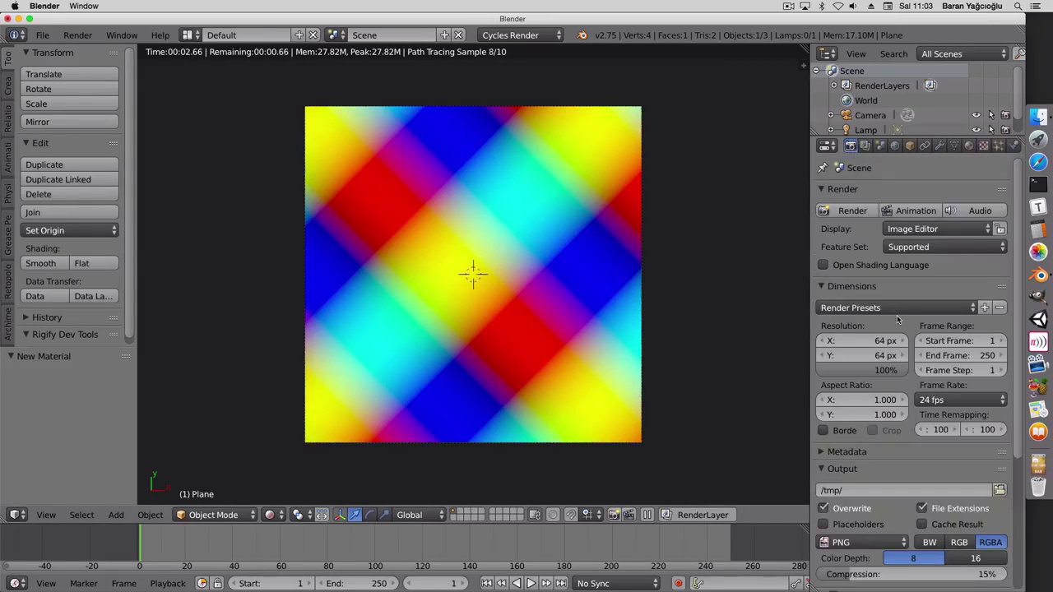
- Set the film filter width to 0.01 and render the final image
{"action": "scroll", "coordinate": [898, 319], "scroll_direction": "down", "scroll_amount": 3}
{"action": "scroll", "coordinate": [872, 370], "scroll_direction": "down", "scroll_amount": 2}
{"action": "left_click", "coordinate": [827, 424]}
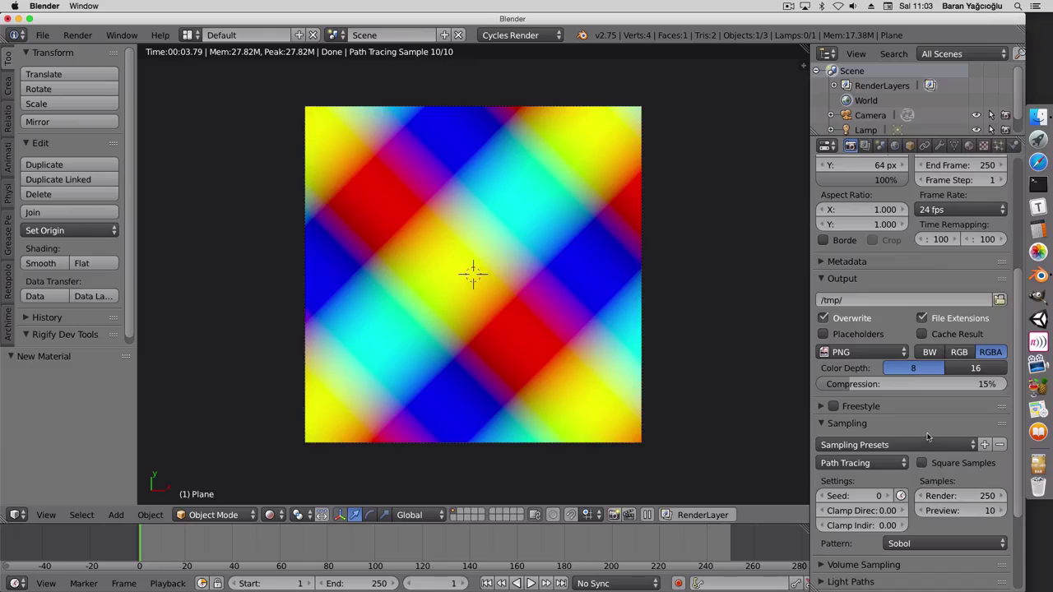
{"action": "scroll", "coordinate": [928, 436], "scroll_direction": "down", "scroll_amount": 3}
{"action": "left_click", "coordinate": [979, 527]}
{"action": "type", "text": "0.01"}
{"action": "key", "text": "Return"}
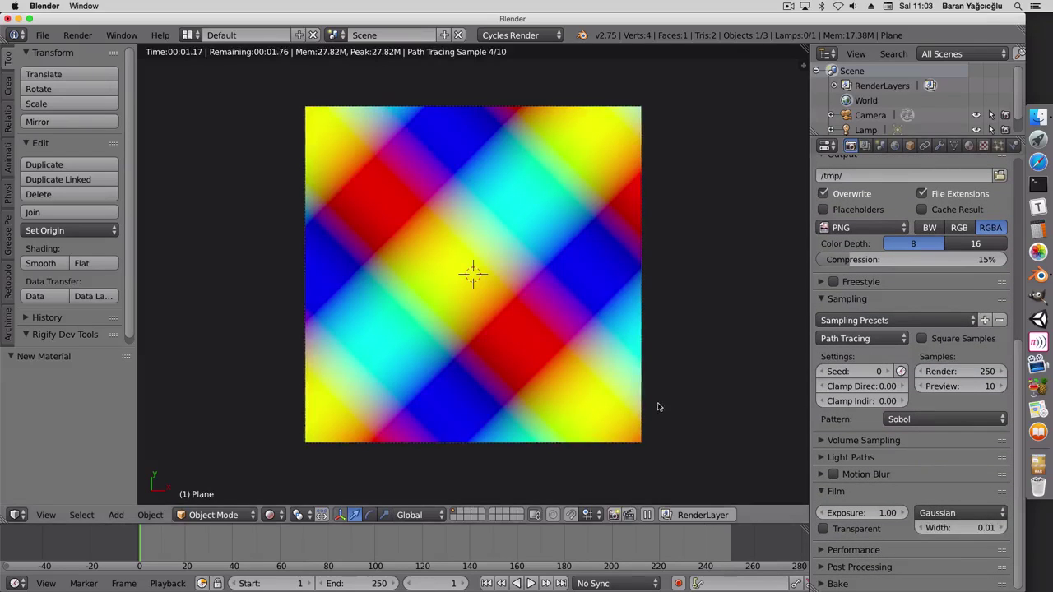
{"action": "key", "text": "F12"}
- Save the render to the Desktop as desen.png
{"action": "scroll", "coordinate": [321, 303], "scroll_direction": "up", "scroll_amount": 6}
{"action": "scroll", "coordinate": [355, 296], "scroll_direction": "up", "scroll_amount": 4}
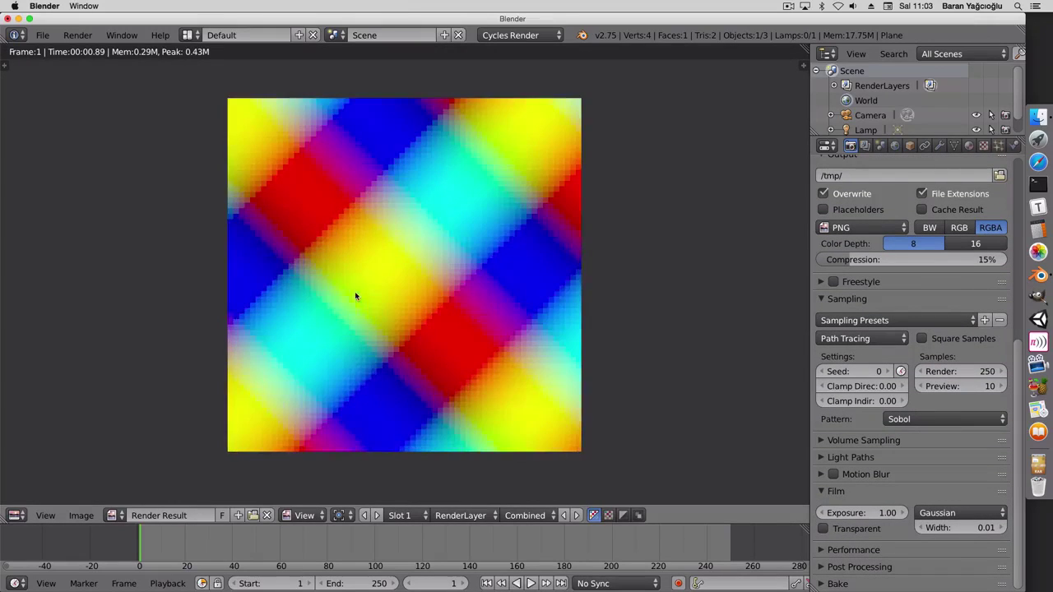
{"action": "left_click", "coordinate": [82, 515]}
{"action": "left_click", "coordinate": [114, 428]}
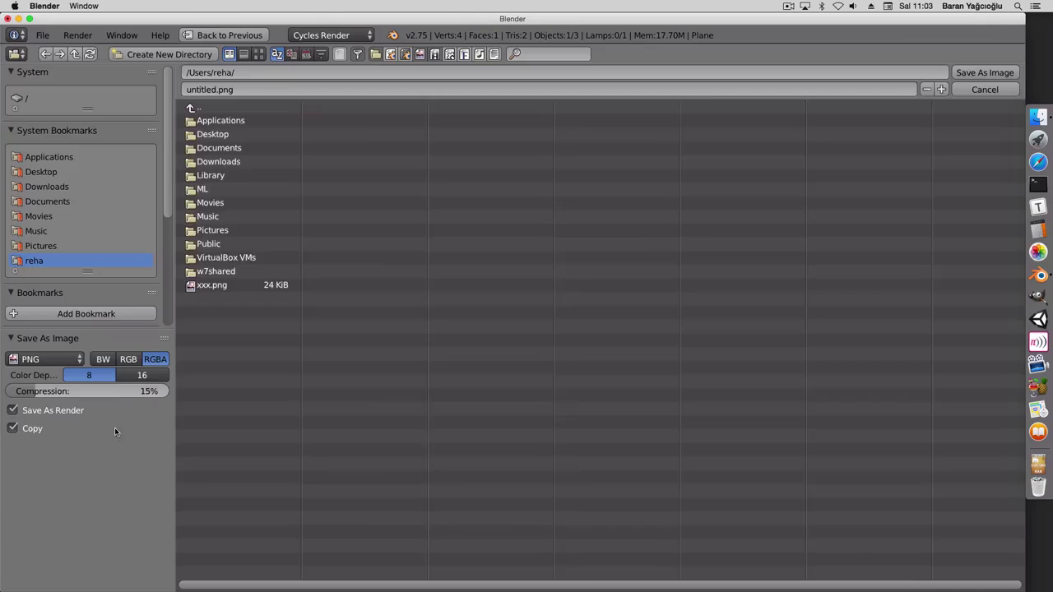
{"action": "left_click", "coordinate": [52, 174]}
{"action": "left_click", "coordinate": [238, 90]}
{"action": "type", "text": "desen"}
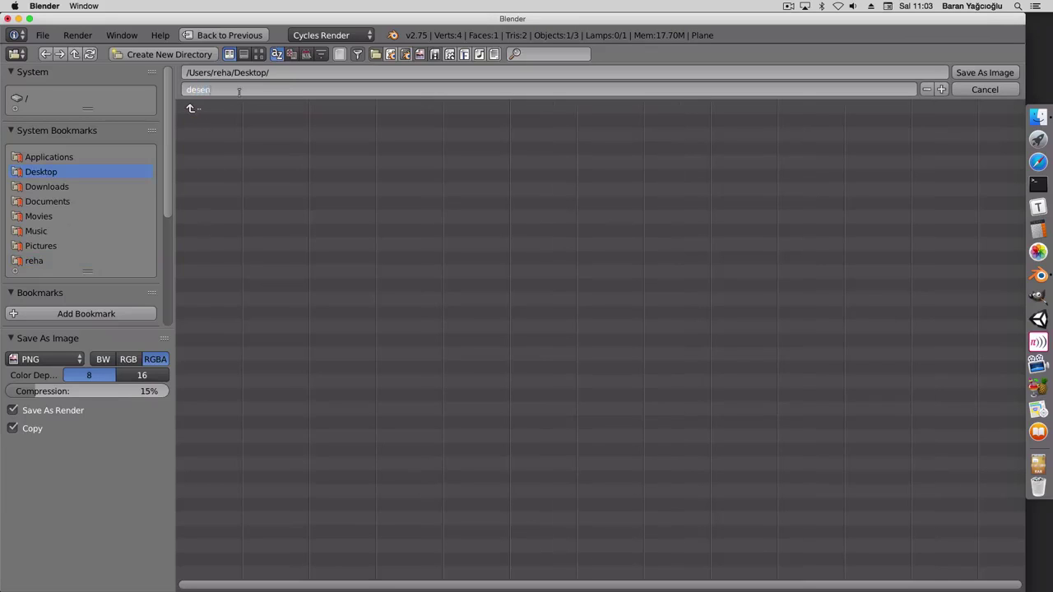
{"action": "key", "text": "Return"}
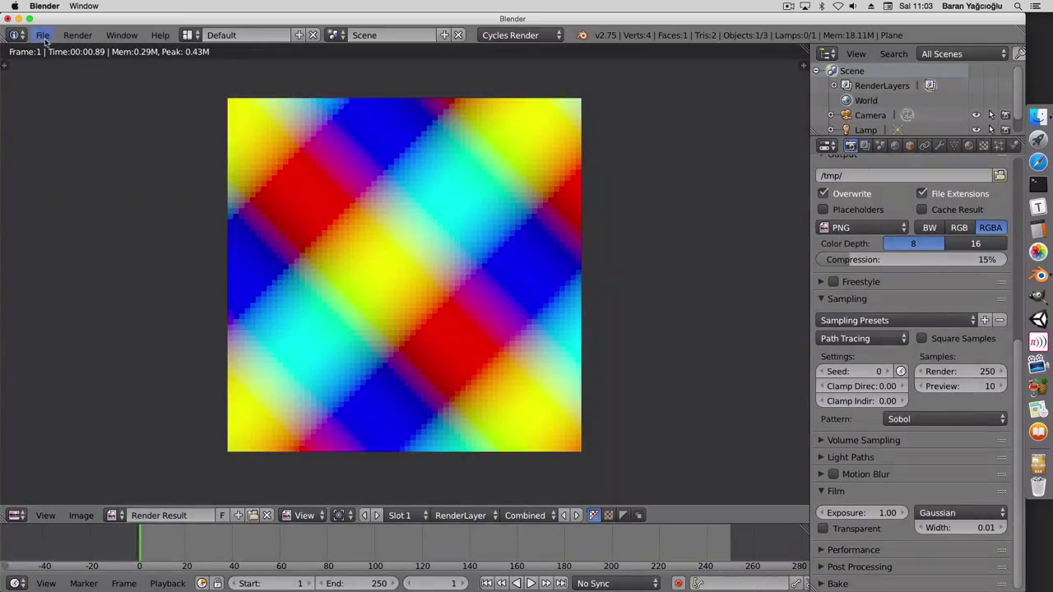
- Quit Blender and open desen.png in GIMP
{"action": "left_click", "coordinate": [8, 20]}
{"action": "left_click", "coordinate": [532, 205]}
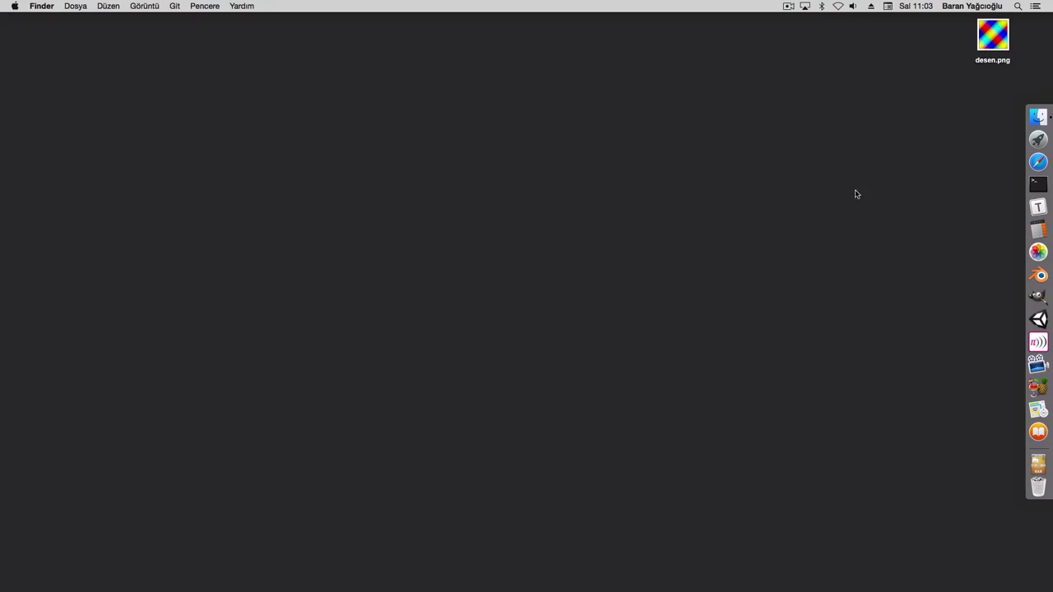
{"action": "right_click", "coordinate": [993, 61]}
{"action": "mouse_move", "coordinate": [933, 50]}
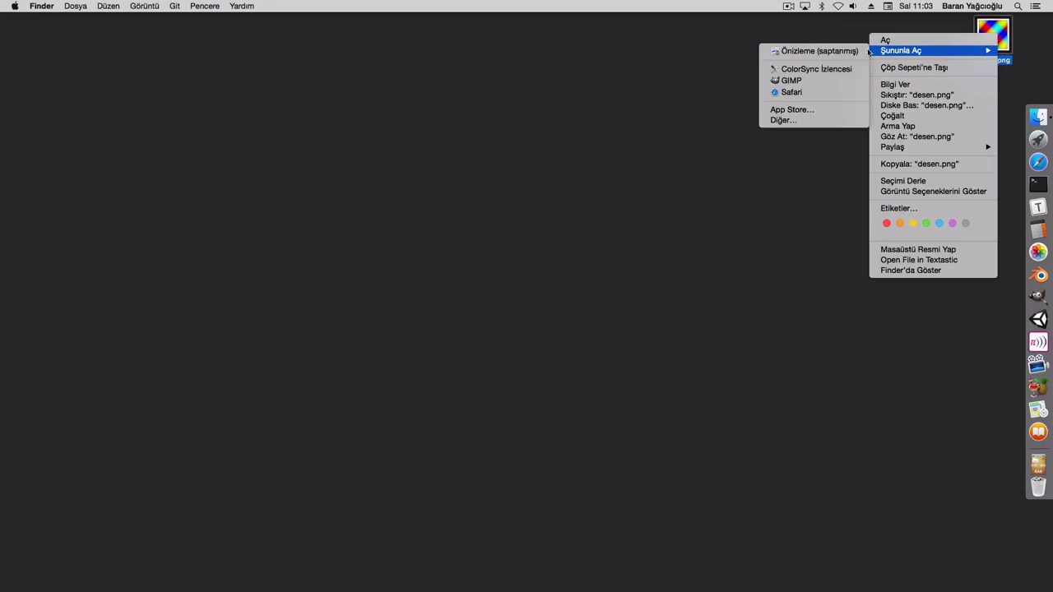
{"action": "left_click", "coordinate": [791, 80]}
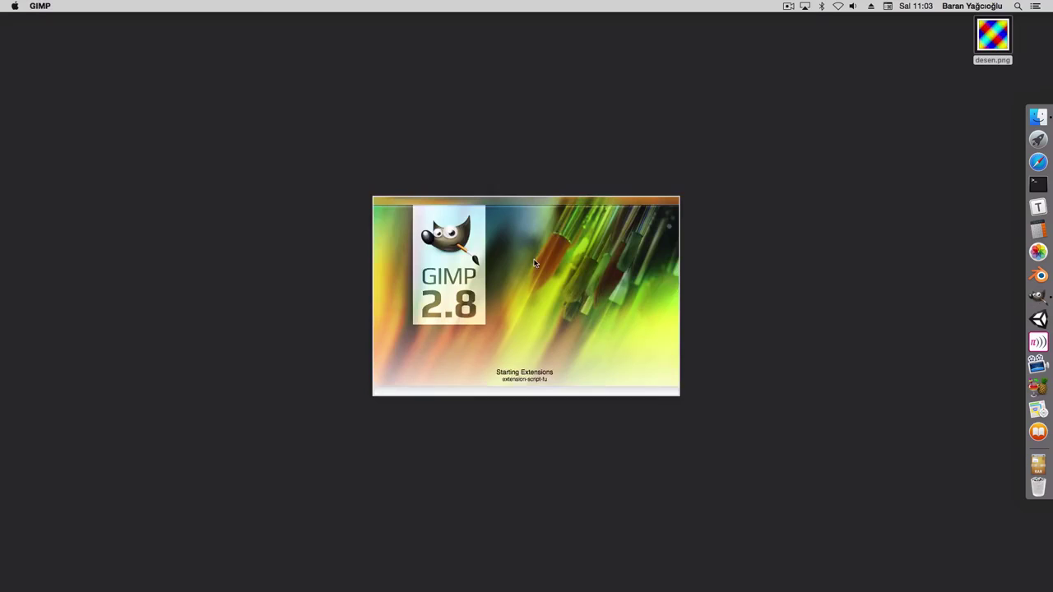
- Apply Levels with the gamma slider pulled left to make the colours flat and bright
{"action": "scroll", "coordinate": [500, 284], "scroll_direction": "up", "scroll_amount": 5, "text": "ctrl"}
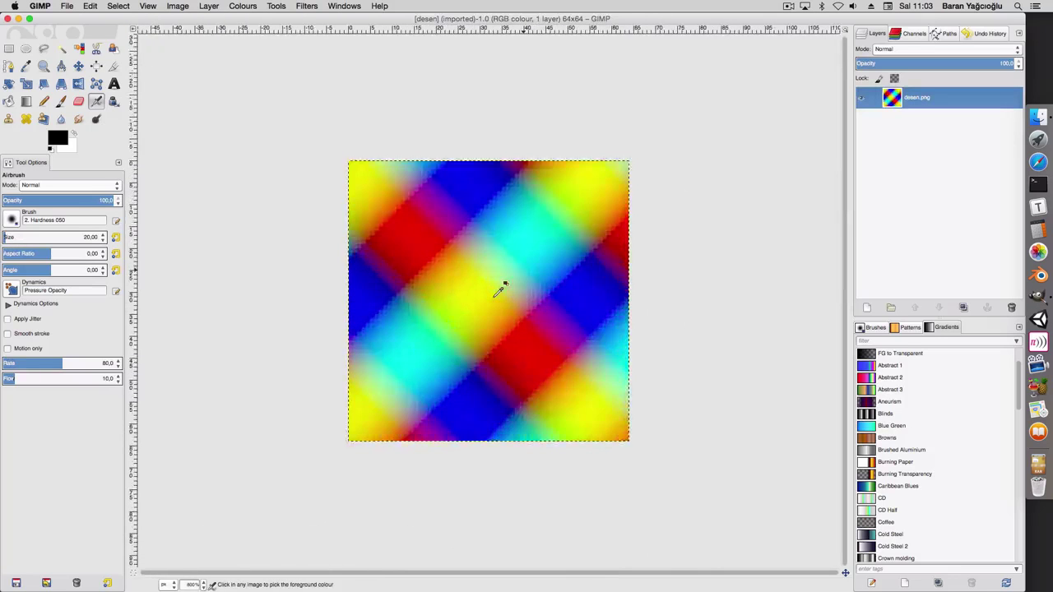
{"action": "left_click", "coordinate": [242, 6]}
{"action": "left_click", "coordinate": [262, 72]}
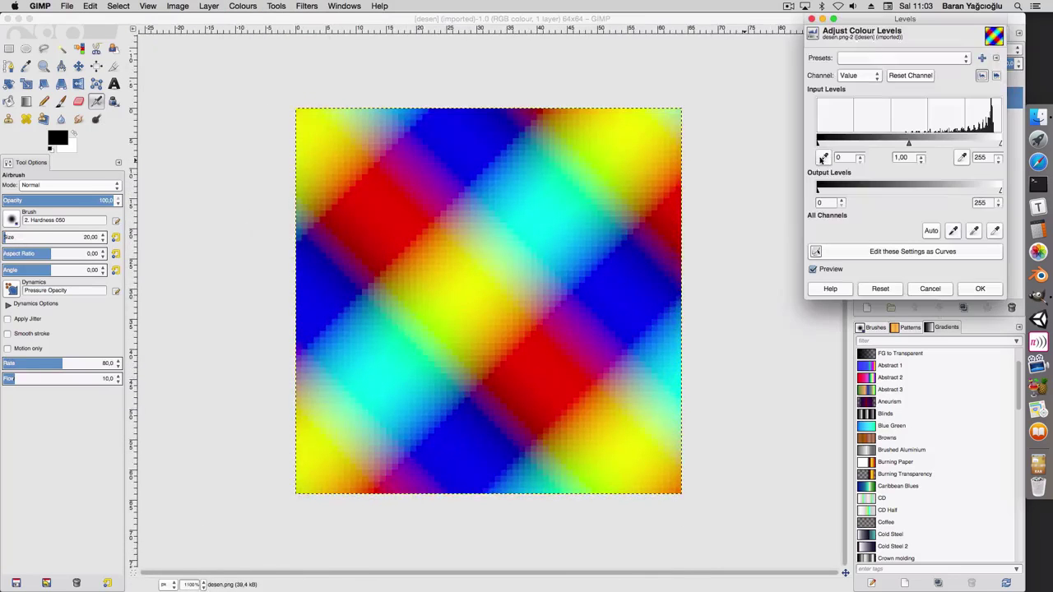
{"action": "left_click_drag", "start_coordinate": [947, 145], "coordinate": [892, 148]}
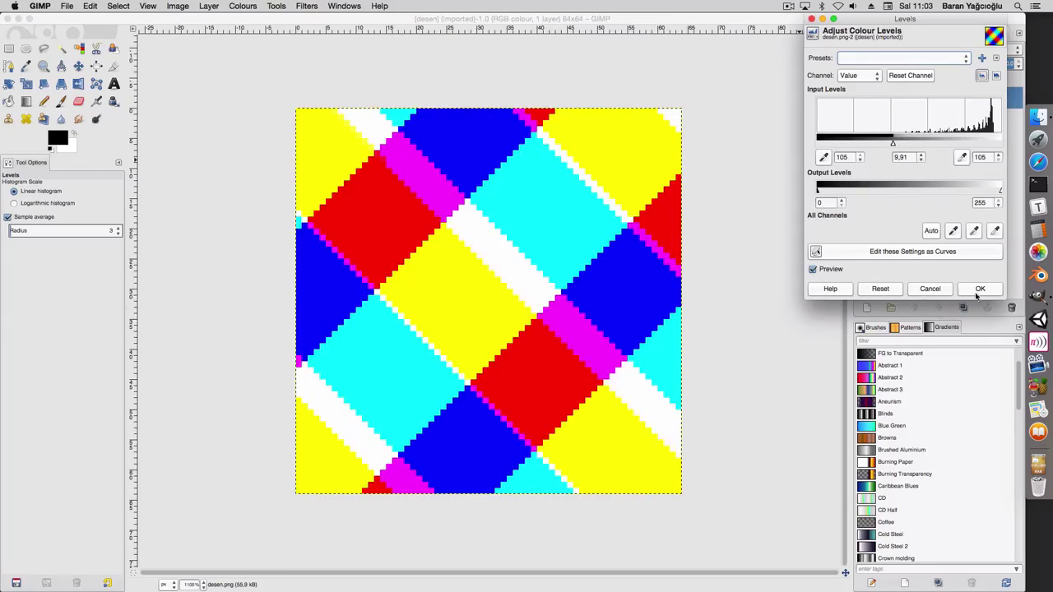
{"action": "left_click", "coordinate": [978, 293]}
- Run a Map filter on the pattern to add shaded stripes
{"action": "left_click", "coordinate": [304, 6]}
{"action": "mouse_move", "coordinate": [311, 161]}
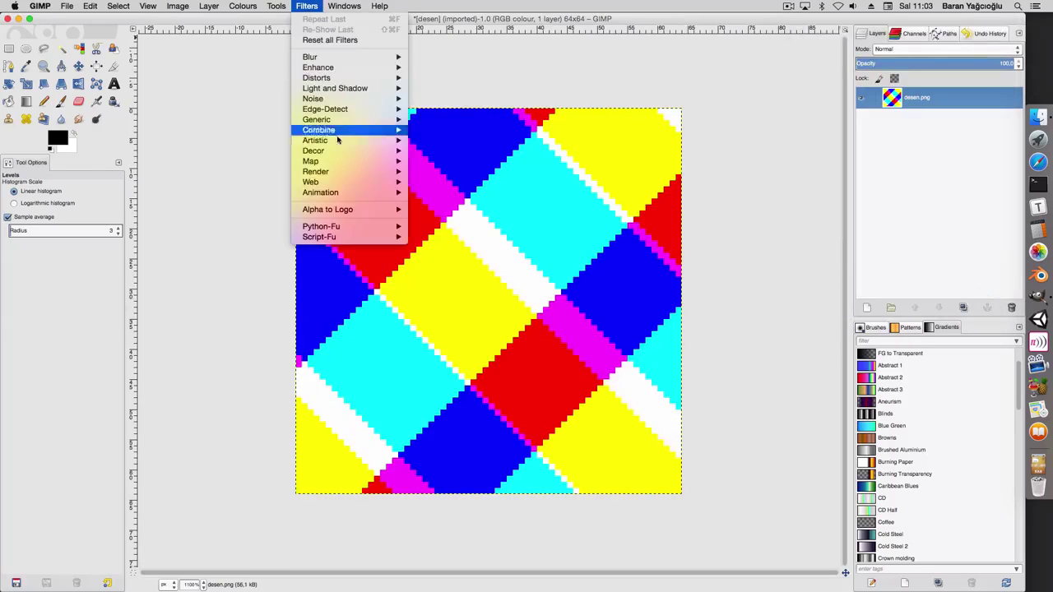
{"action": "left_click", "coordinate": [444, 198]}
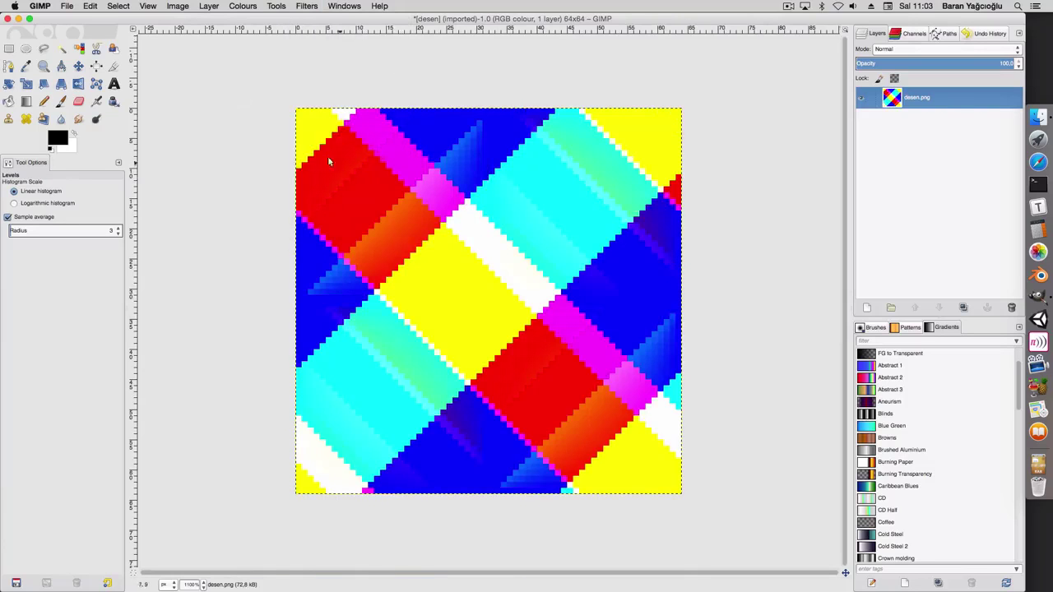
{"action": "left_click", "coordinate": [67, 6]}
- Export the edited pattern to the Desktop as desen2.png with the PNG options confirmed
{"action": "left_click", "coordinate": [96, 150]}
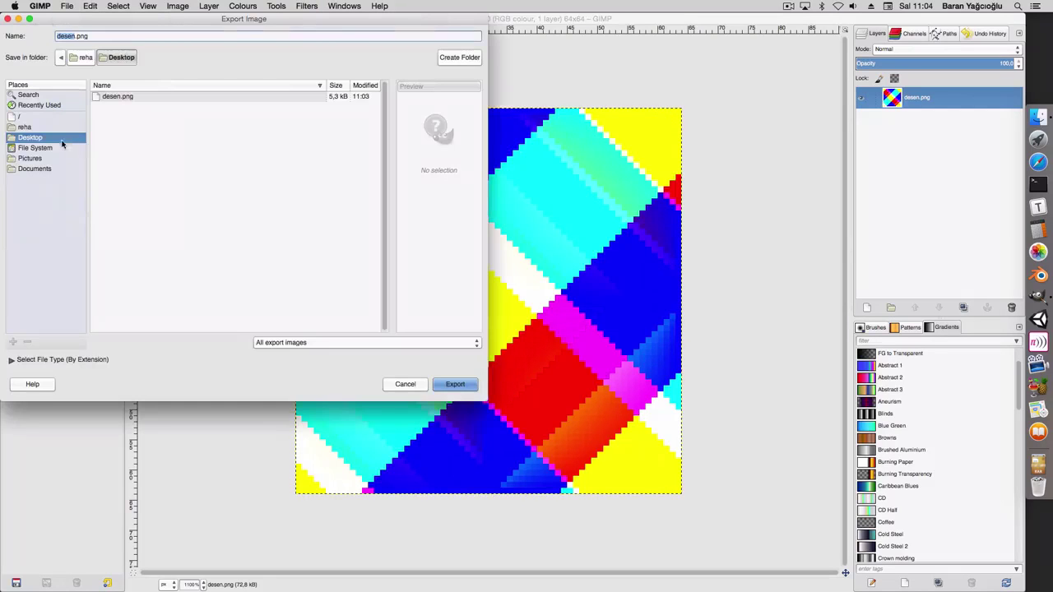
{"action": "left_click", "coordinate": [99, 37]}
{"action": "type", "text": "2"}
{"action": "left_click", "coordinate": [461, 386]}
{"action": "left_click", "coordinate": [619, 377]}
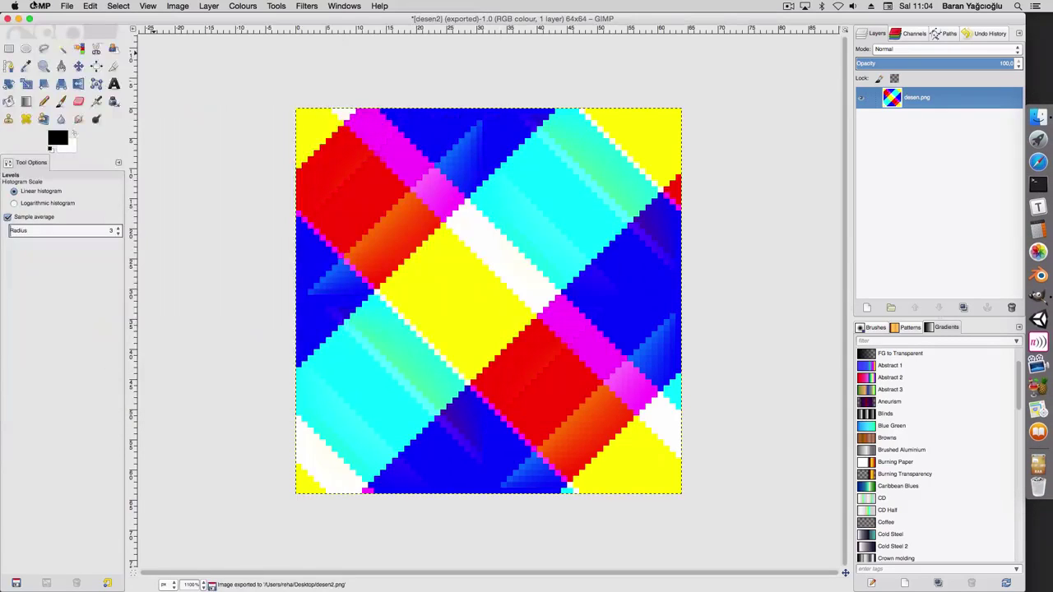
- Quit GIMP discarding changes, move desen2.png to the desktop centre, and launch Blender
{"action": "left_click", "coordinate": [39, 6]}
{"action": "left_click", "coordinate": [53, 149]}
{"action": "left_click", "coordinate": [177, 151]}
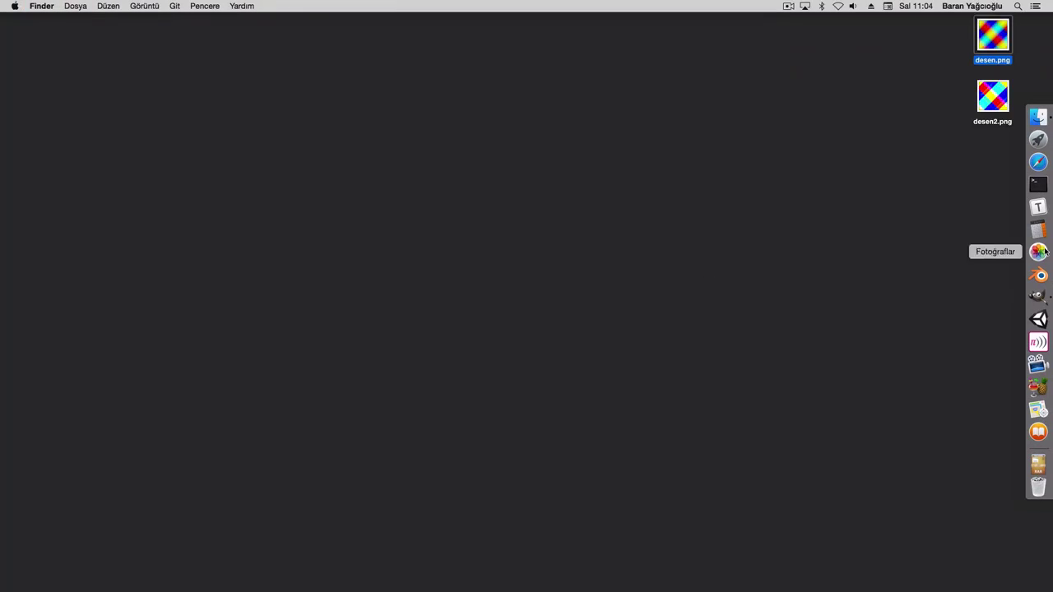
{"action": "left_click_drag", "start_coordinate": [997, 106], "coordinate": [483, 250]}
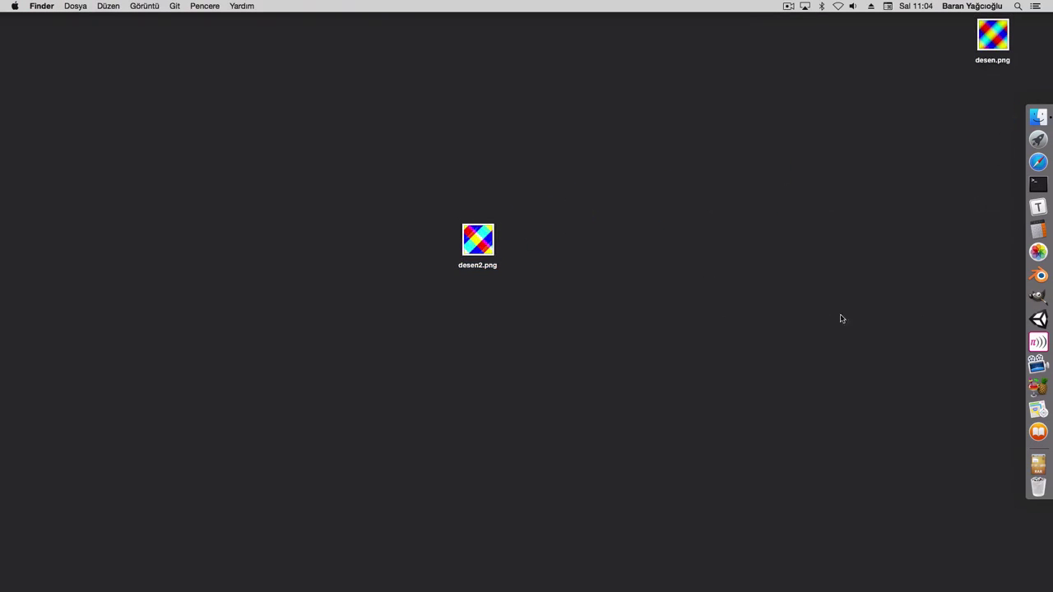
{"action": "left_click", "coordinate": [1038, 275]}
- In edit mode, add two centred loop cuts and stretch the middle strip 2.5 along Y
{"action": "left_click", "coordinate": [436, 303]}
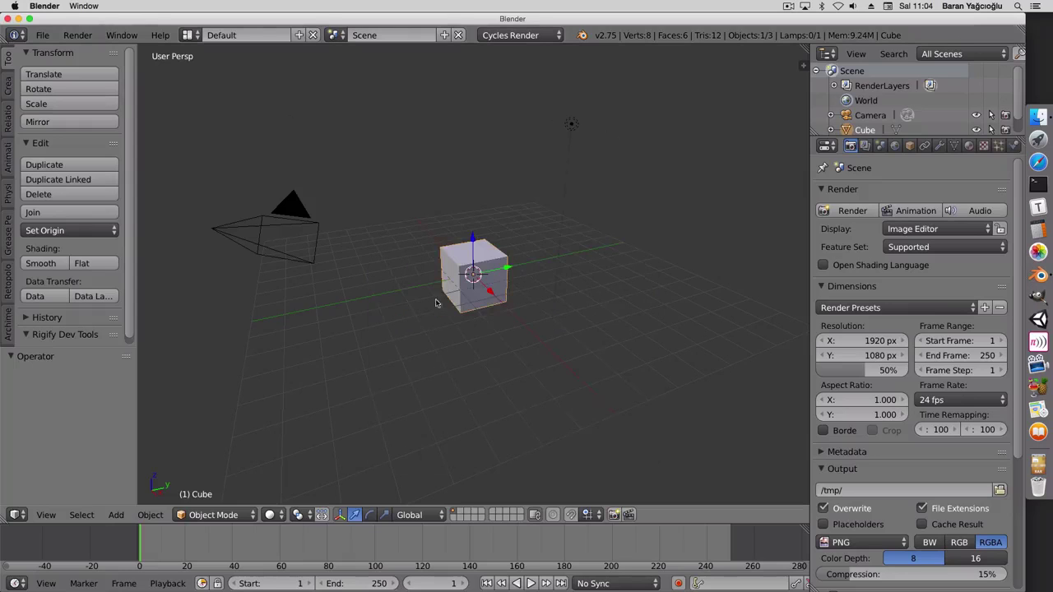
{"action": "scroll", "coordinate": [510, 307], "scroll_direction": "up", "scroll_amount": 3}
{"action": "key", "text": "Tab"}
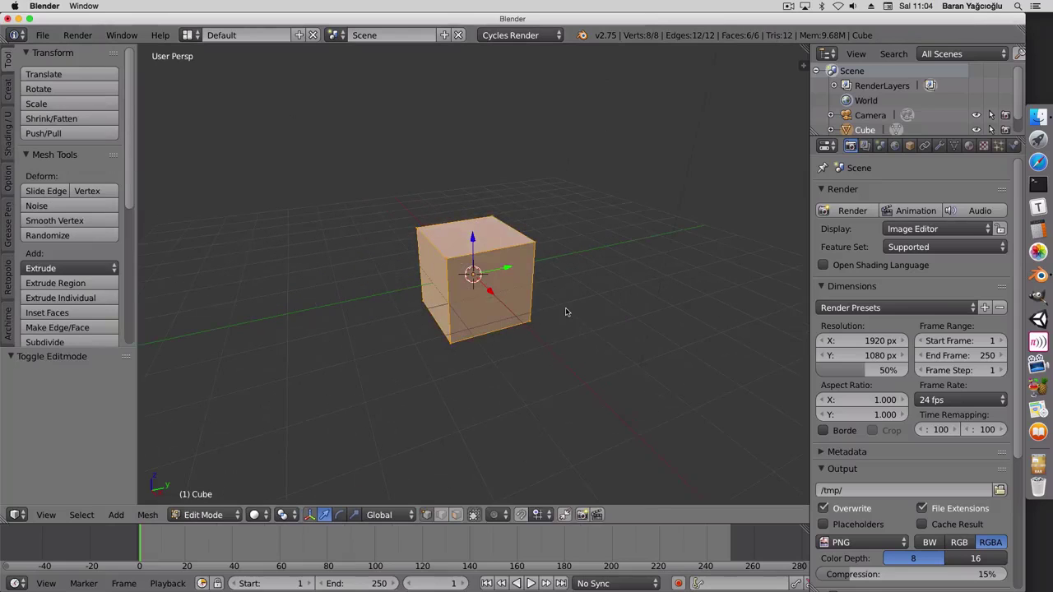
{"action": "type", "text": "s.1"}
{"action": "key", "text": "Return"}
{"action": "key", "text": "ctrl+z"}
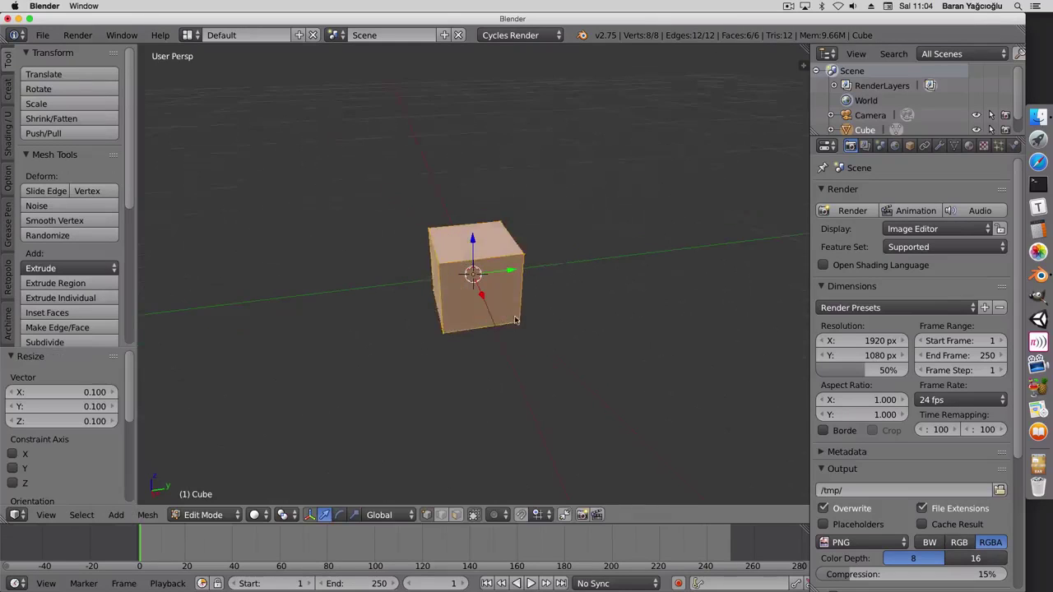
{"action": "key", "text": "ctrl+r"}
{"action": "scroll", "coordinate": [494, 262], "scroll_direction": "up", "scroll_amount": 1}
{"action": "left_click", "coordinate": [492, 262]}
{"action": "right_click", "coordinate": [525, 281]}
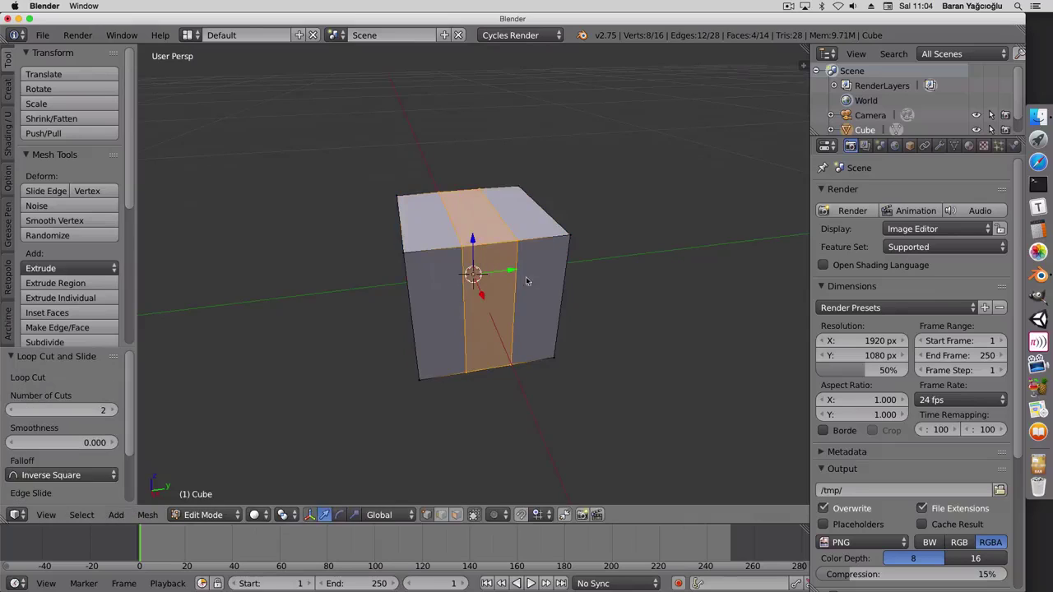
{"action": "type", "text": "sy2.5"}
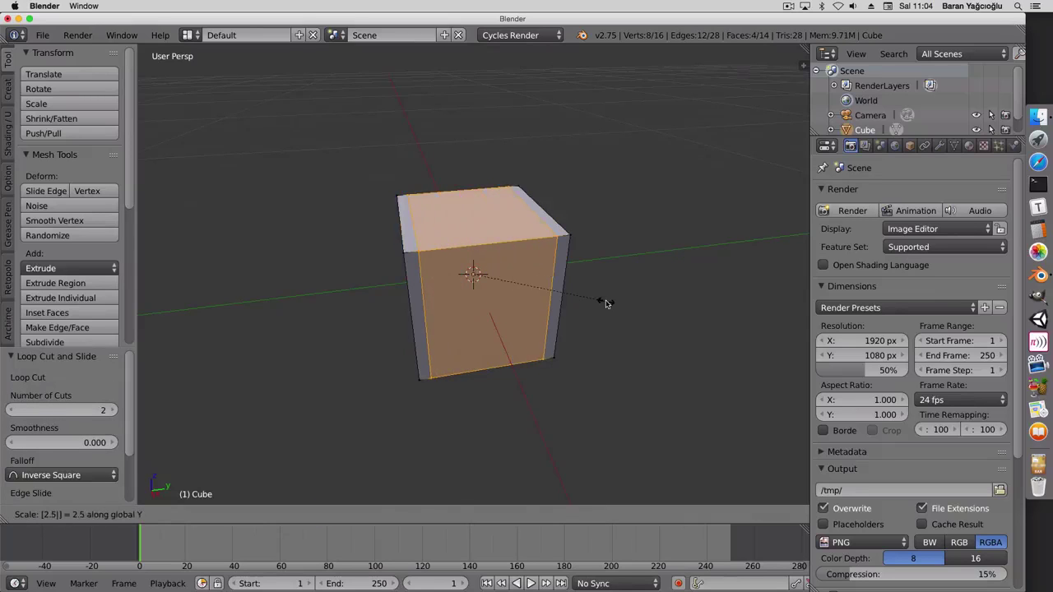
{"action": "key", "text": "Return"}
- Add a second pair of centred loop cuts and stretch that strip 2.5 along X
{"action": "middle_click_drag", "start_coordinate": [437, 351], "coordinate": [477, 253]}
{"action": "key", "text": "ctrl+r"}
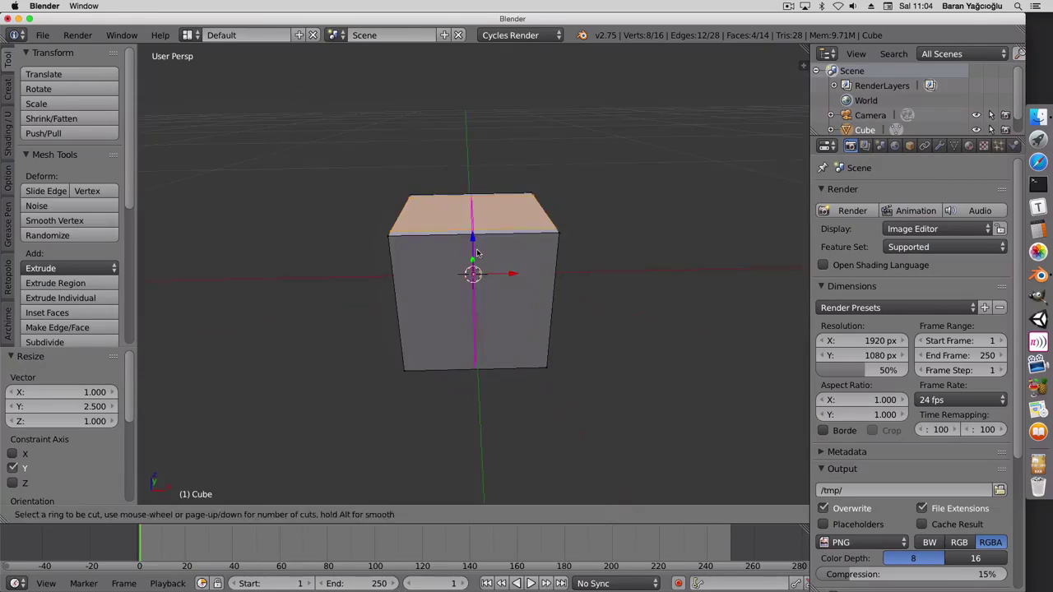
{"action": "left_click", "coordinate": [476, 253]}
{"action": "right_click", "coordinate": [477, 252]}
{"action": "type", "text": "sx2"}
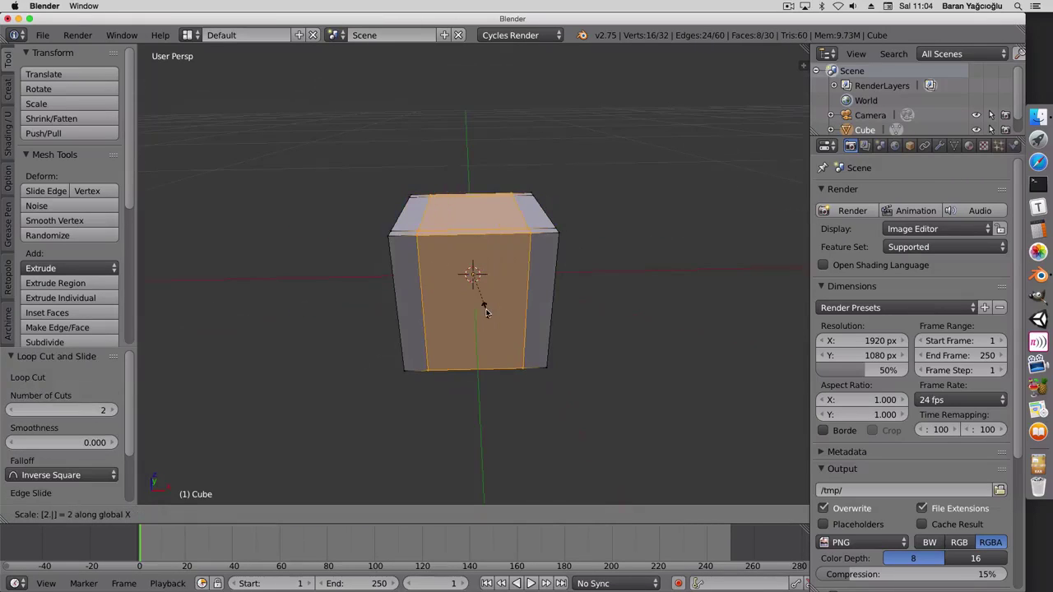
{"action": "type", "text": "5"}
{"action": "key", "text": "Return"}
- Delete the centre faces to open the cube into a frame
{"action": "middle_click_drag", "start_coordinate": [488, 312], "coordinate": [510, 427]}
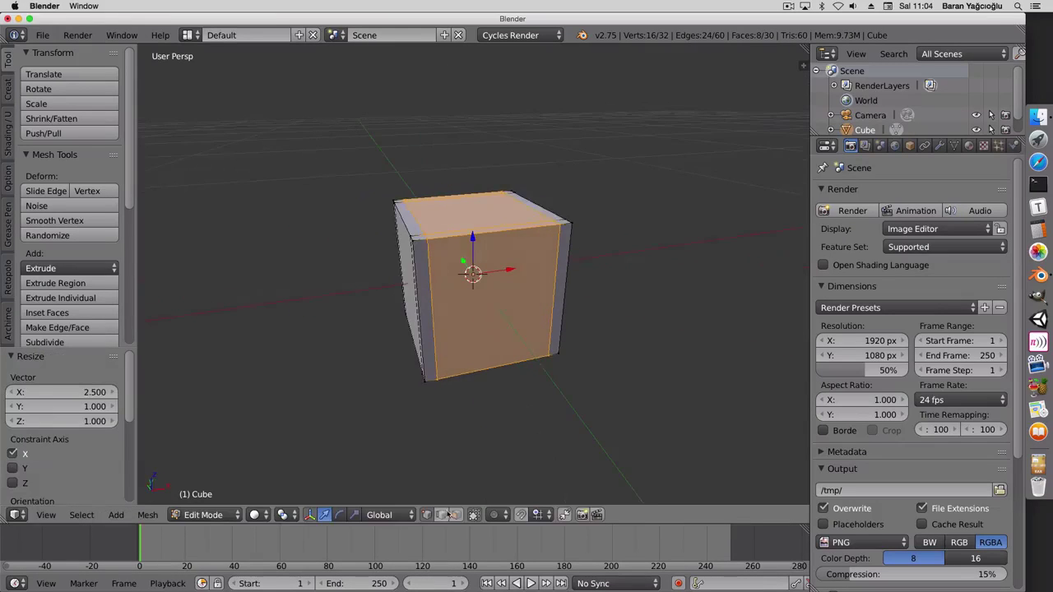
{"action": "left_click", "coordinate": [447, 514]}
{"action": "mouse_move", "coordinate": [494, 345]}
{"action": "middle_mouse_down"}
{"action": "mouse_move", "coordinate": [603, 338]}
{"action": "mouse_move", "coordinate": [537, 444]}
{"action": "middle_mouse_up"}
{"action": "right_click", "coordinate": [603, 337], "text": "shift"}
{"action": "right_click", "coordinate": [538, 407], "text": "shift"}
{"action": "key", "text": "x"}
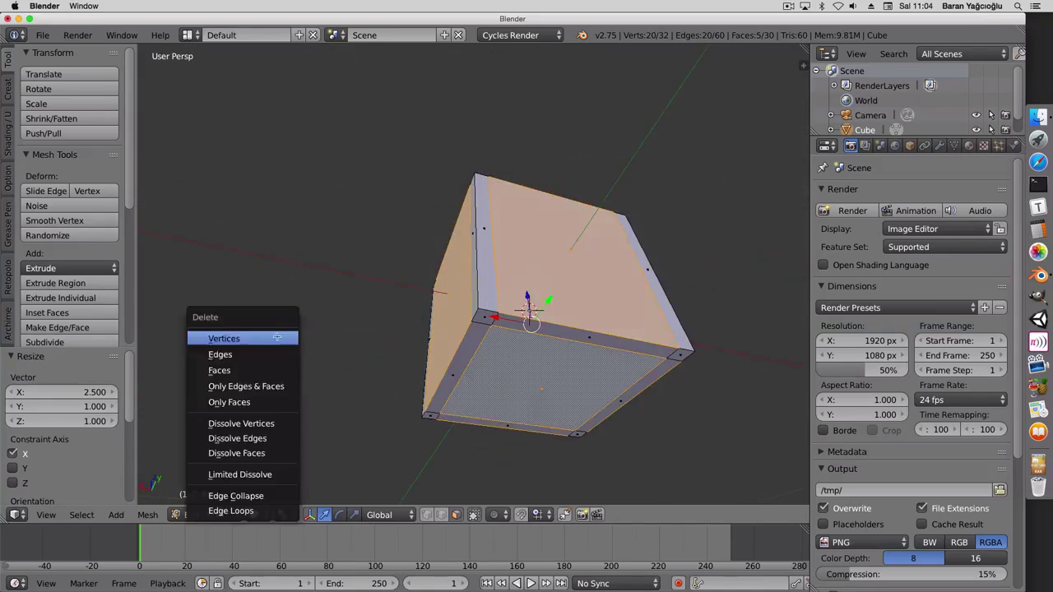
{"action": "left_click", "coordinate": [219, 371]}
{"action": "middle_click_drag", "start_coordinate": [376, 348], "coordinate": [460, 362]}
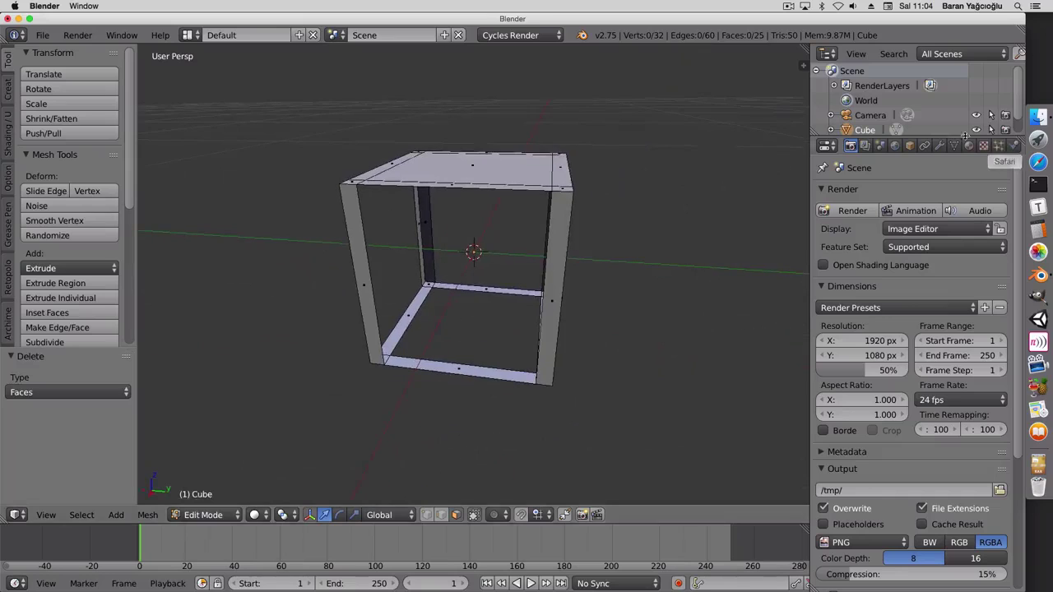
{"action": "key", "text": "Tab"}
- Add a Solidify modifier and apply it to thicken the frame
{"action": "left_click", "coordinate": [940, 146]}
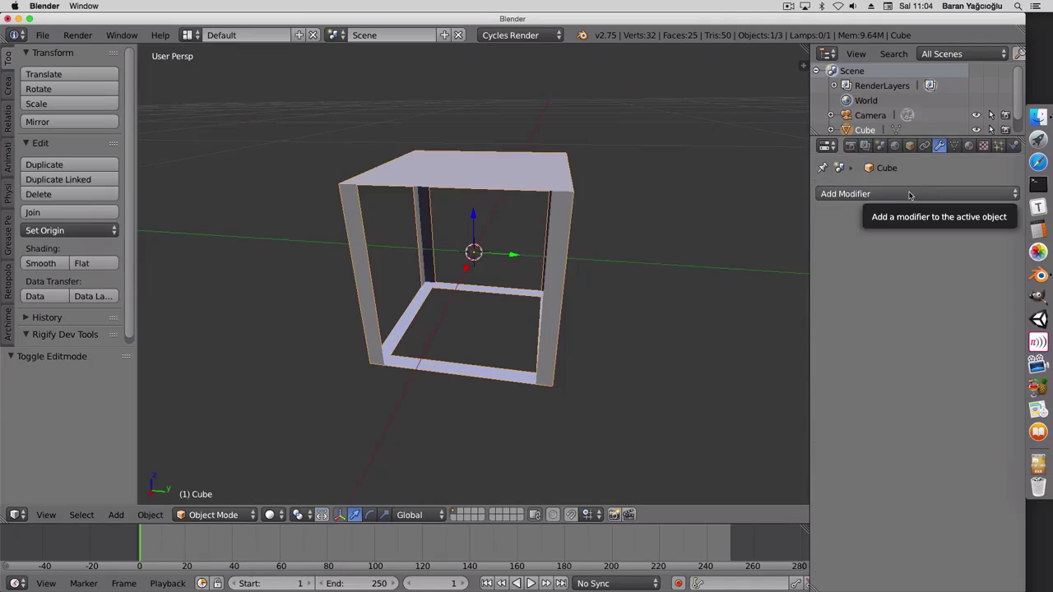
{"action": "left_click", "coordinate": [909, 195]}
{"action": "left_click", "coordinate": [715, 419]}
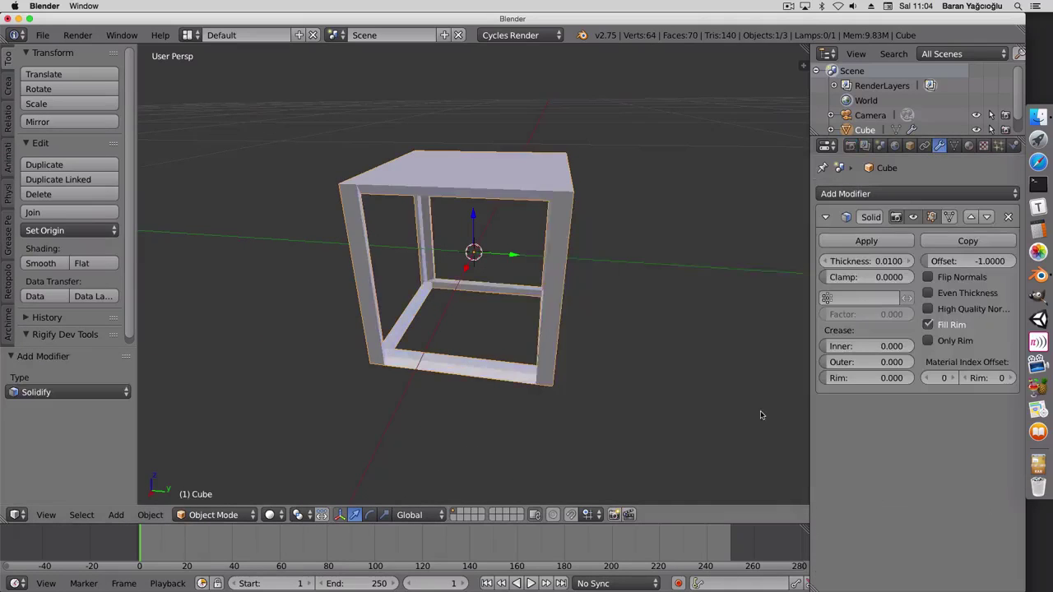
{"action": "middle_click_drag", "start_coordinate": [616, 371], "coordinate": [576, 370]}
{"action": "left_click", "coordinate": [866, 241]}
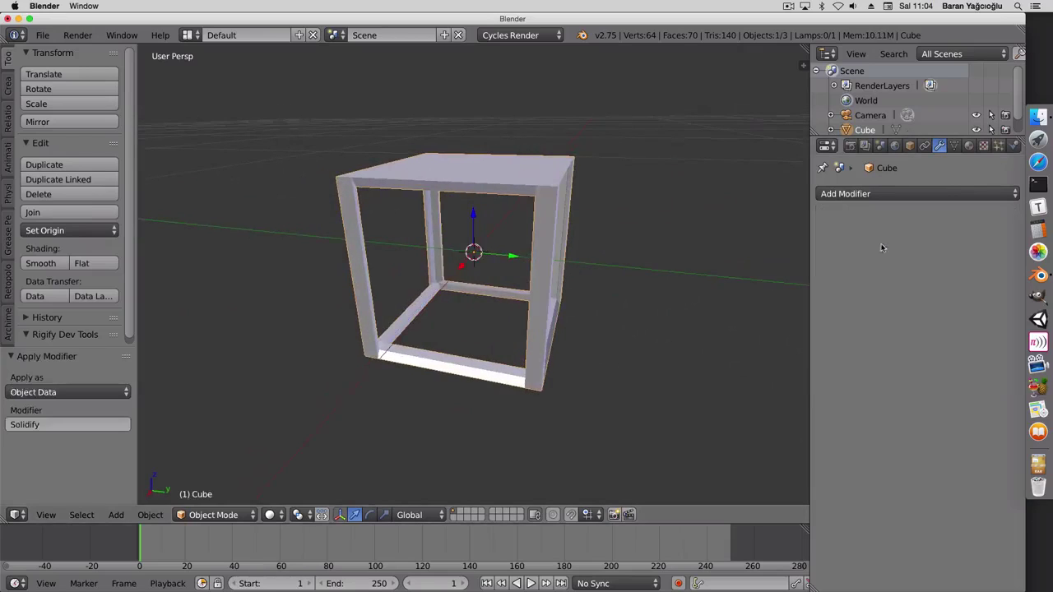
- Bevel all of the frame's edges and give it smooth shading
{"action": "key", "text": "Tab"}
{"action": "key", "text": "a"}
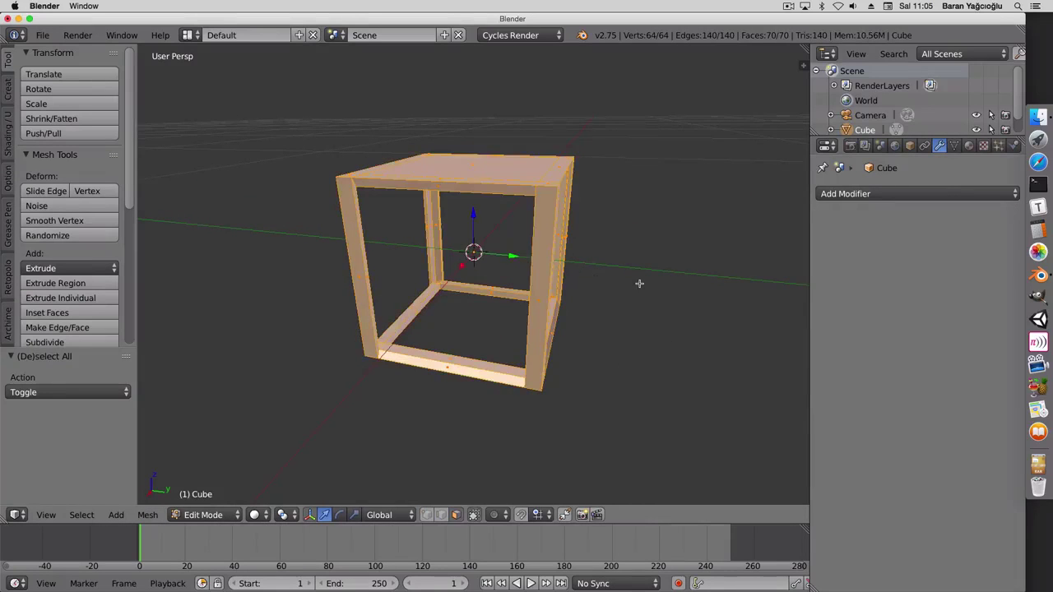
{"action": "key", "text": "ctrl+b"}
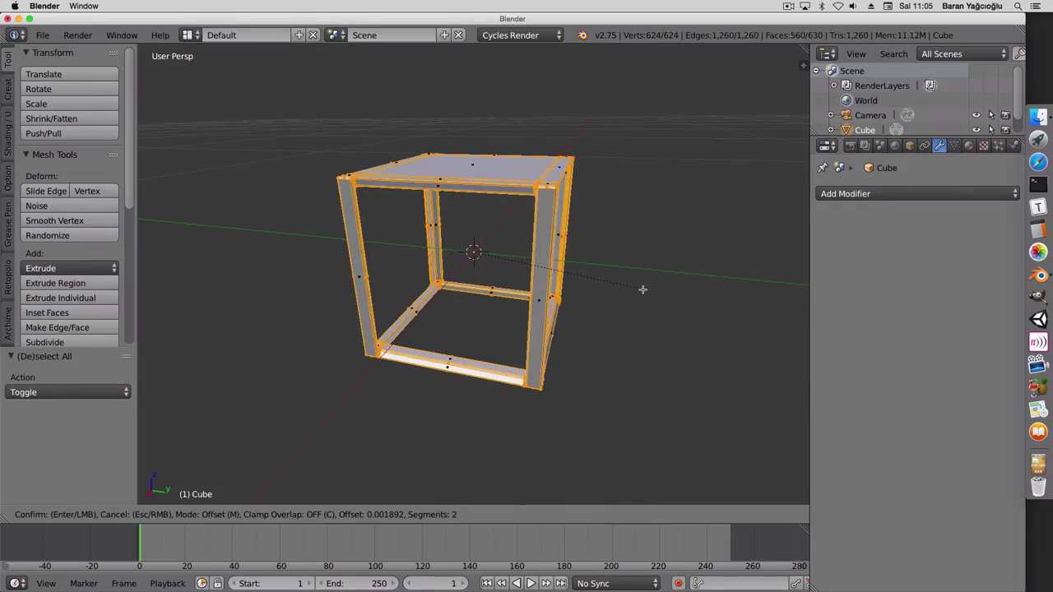
{"action": "left_click", "coordinate": [642, 290]}
{"action": "left_click", "coordinate": [641, 289]}
{"action": "key", "text": "Tab"}
{"action": "left_click", "coordinate": [51, 262]}
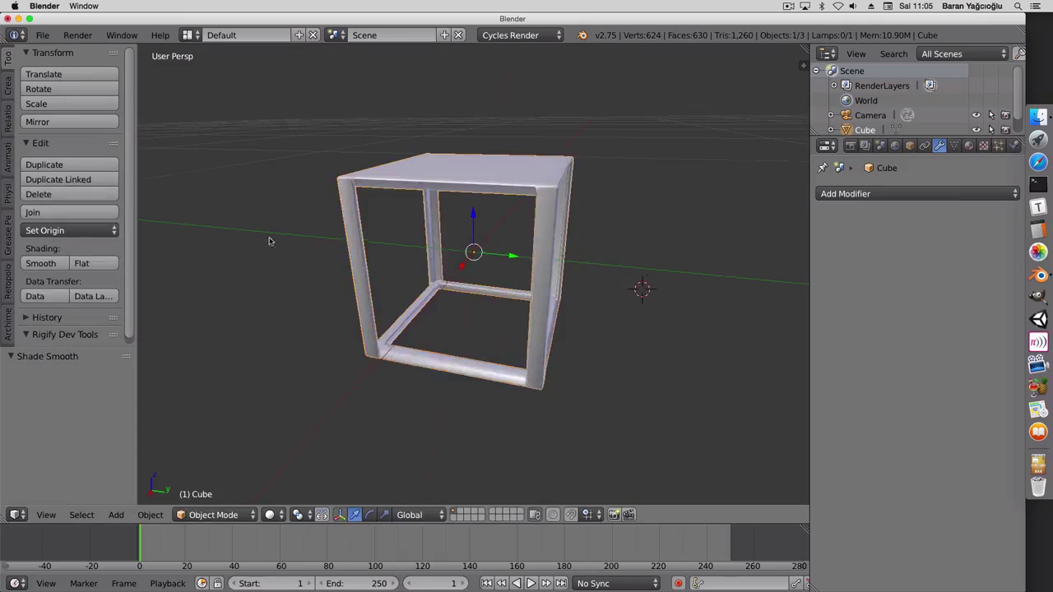
{"action": "middle_click_drag", "start_coordinate": [270, 238], "coordinate": [329, 222]}
- Give the frame a node-based Anisotropic BSDF material with roughness 0.030
{"action": "left_click", "coordinate": [942, 197]}
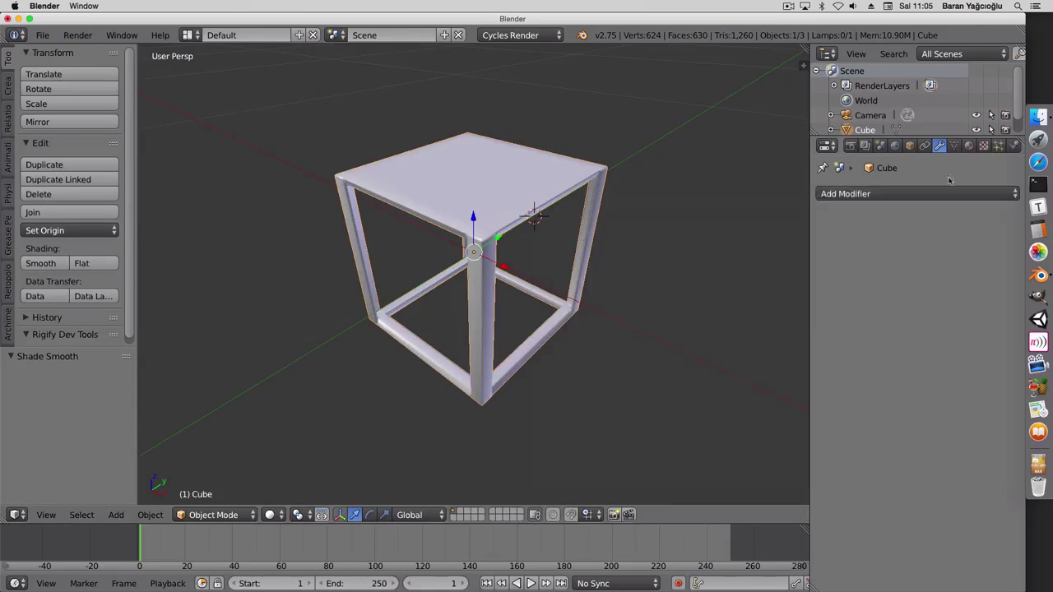
{"action": "left_click", "coordinate": [967, 148]}
{"action": "left_click", "coordinate": [914, 313]}
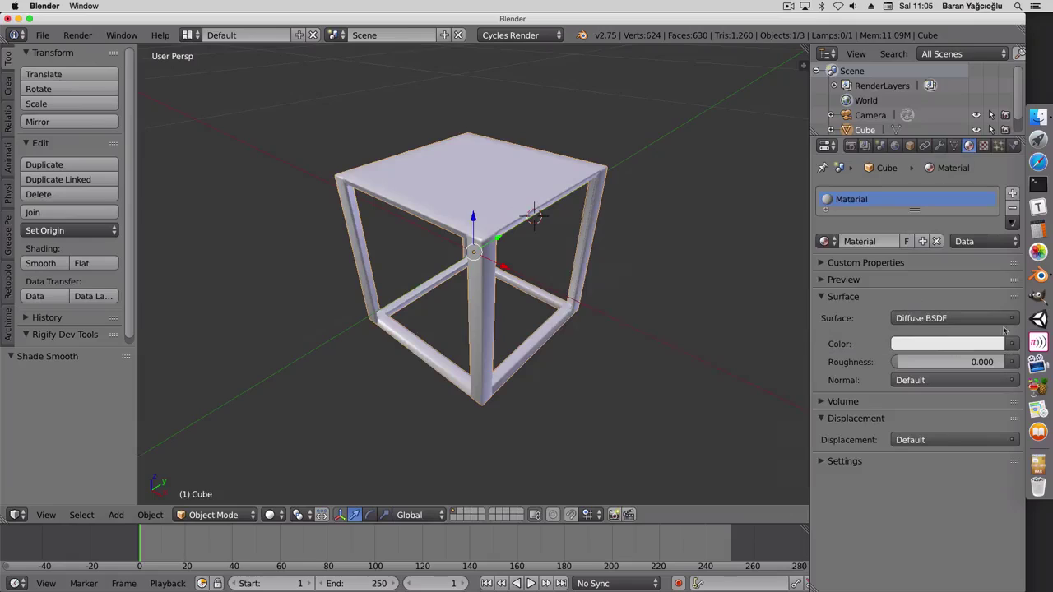
{"action": "left_click", "coordinate": [987, 319]}
{"action": "left_click", "coordinate": [954, 367]}
{"action": "left_click", "coordinate": [956, 380]}
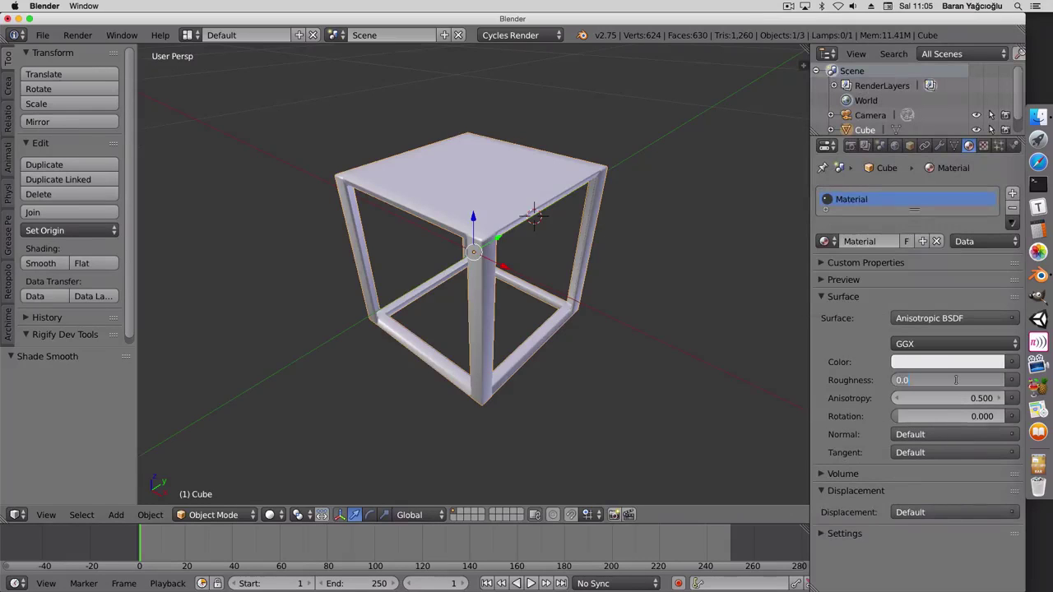
{"action": "type", "text": ".03"}
{"action": "key", "text": "Return"}
{"action": "middle_click_drag", "start_coordinate": [617, 337], "coordinate": [588, 337]}
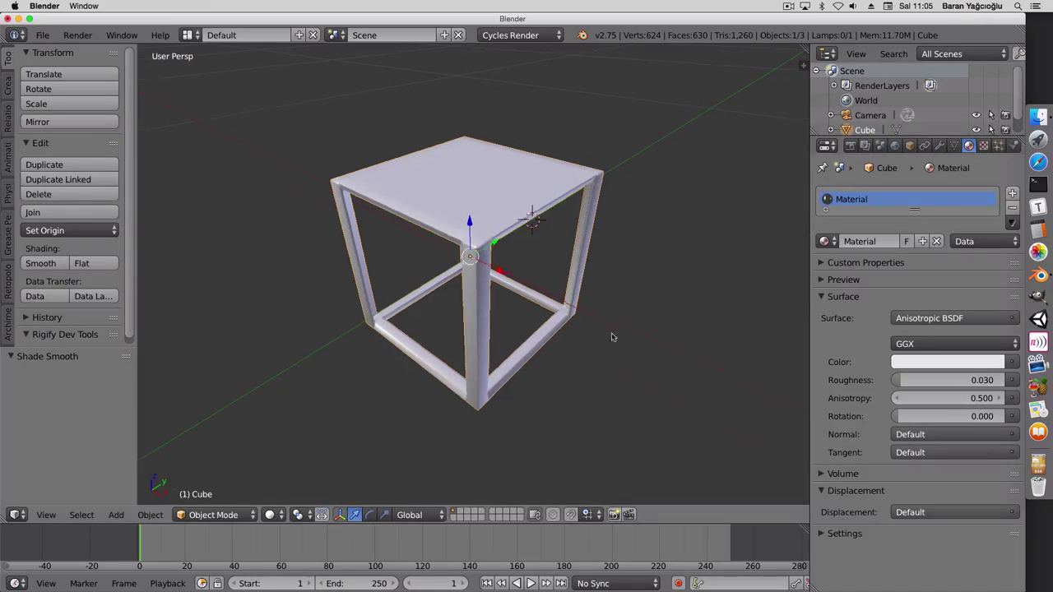
- Duplicate the cube frame in place and snap the 3D cursor to the world centre
{"action": "key", "text": "shift+d"}
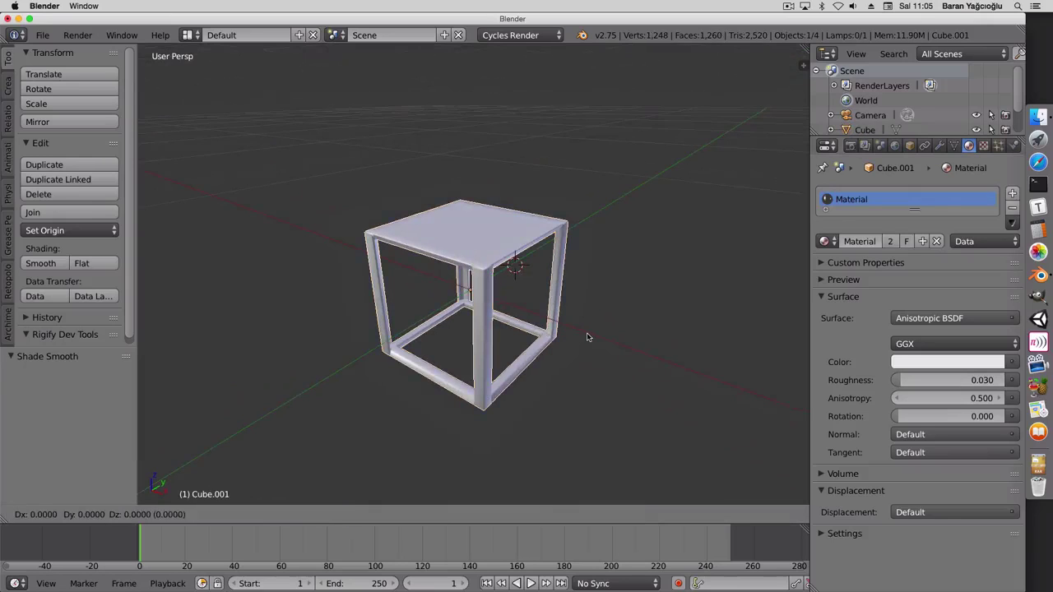
{"action": "right_click", "coordinate": [587, 336]}
{"action": "key", "text": "shift+s"}
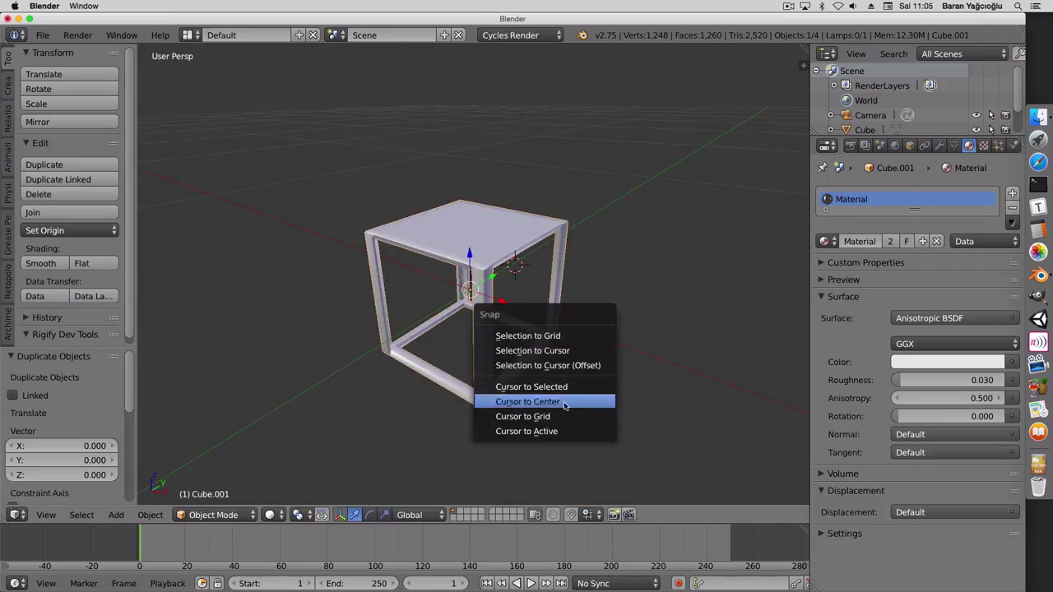
{"action": "left_click", "coordinate": [576, 403]}
- Add a plane at the world centre and scale it down to 0.1
{"action": "key", "text": "shift+a"}
{"action": "left_click", "coordinate": [665, 333]}
{"action": "scroll", "coordinate": [570, 328], "scroll_direction": "down", "scroll_amount": 2}
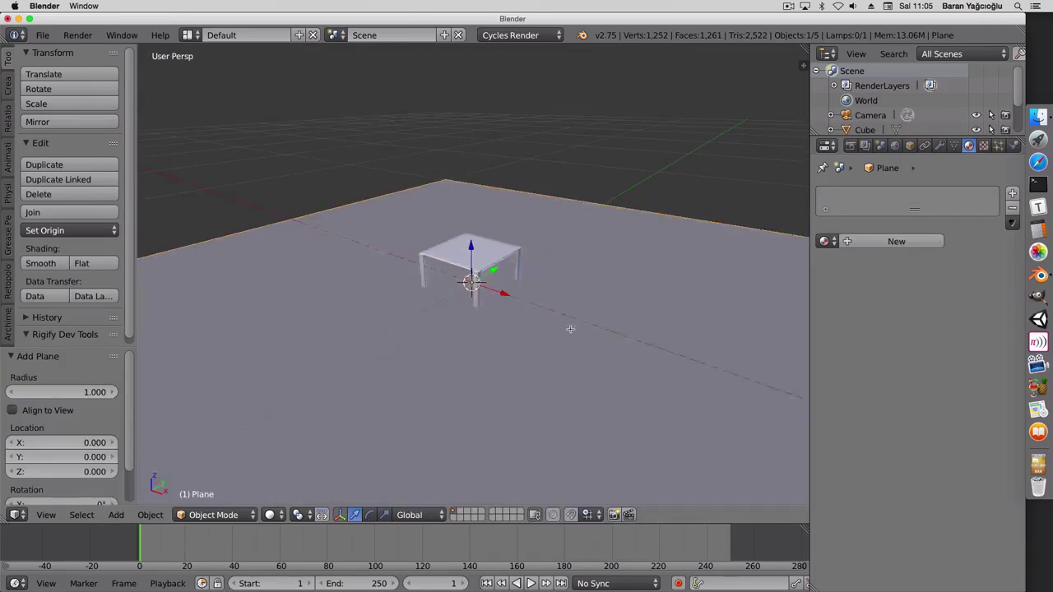
{"action": "key", "text": "Tab"}
{"action": "type", "text": "s.1"}
{"action": "key", "text": "Return"}
{"action": "scroll", "coordinate": [602, 333], "scroll_direction": "up", "scroll_amount": 2}
{"action": "scroll", "coordinate": [602, 333], "scroll_direction": "up", "scroll_amount": 1}
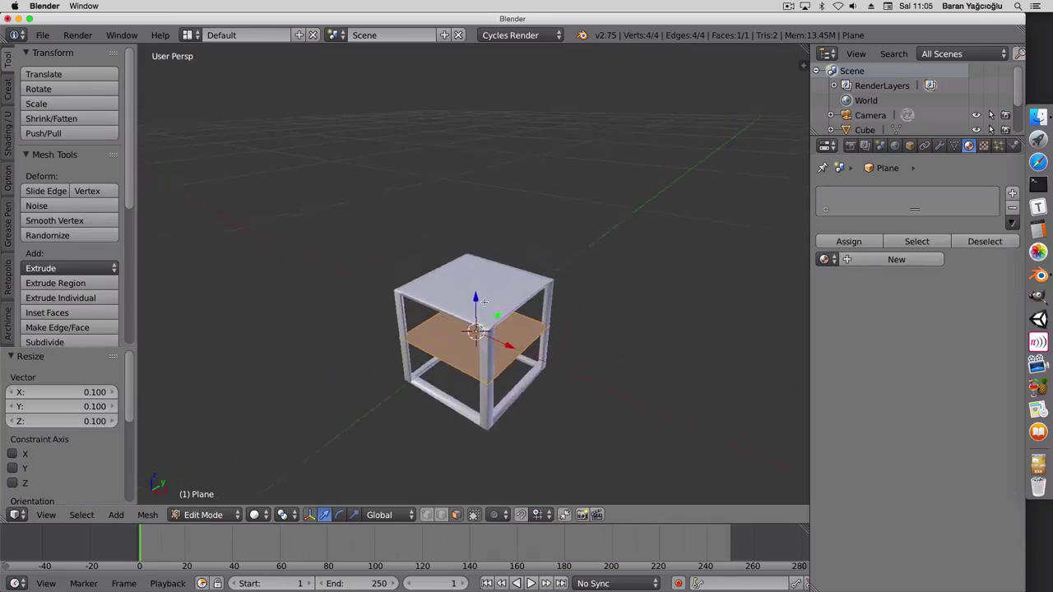
- Raise the plane along Z above the cube and enlarge it to about double size
{"action": "key", "text": "g"}
{"action": "key", "text": "z"}
{"action": "left_click", "coordinate": [488, 215]}
{"action": "key", "text": "s"}
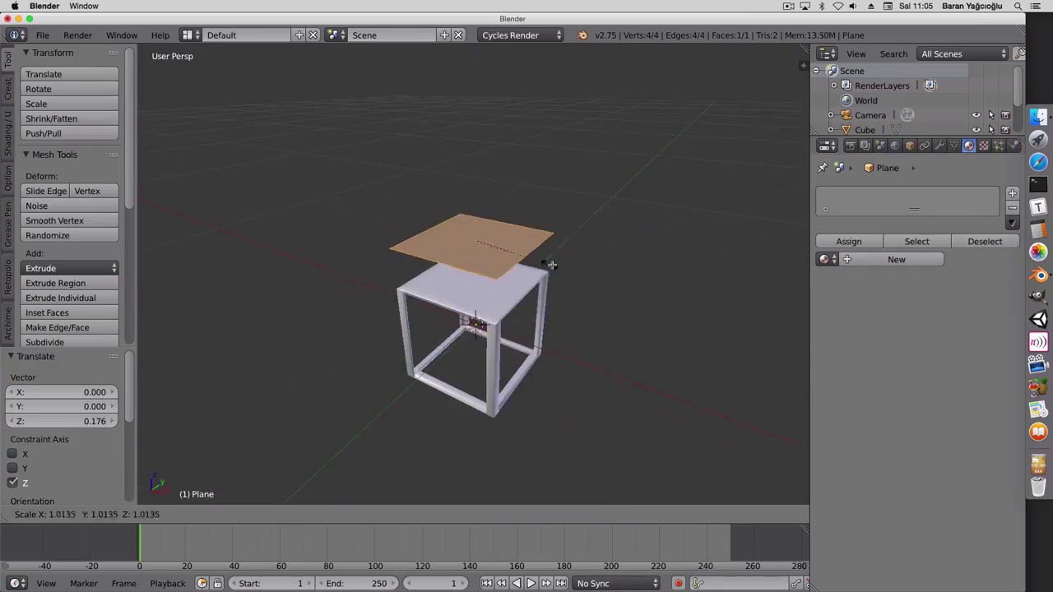
{"action": "left_click", "coordinate": [618, 297]}
- Subdivide the plane once and give it a level 2 Subdivision Surface in Object Mode
{"action": "middle_click_drag", "start_coordinate": [618, 297], "coordinate": [477, 301]}
{"action": "key", "text": "w"}
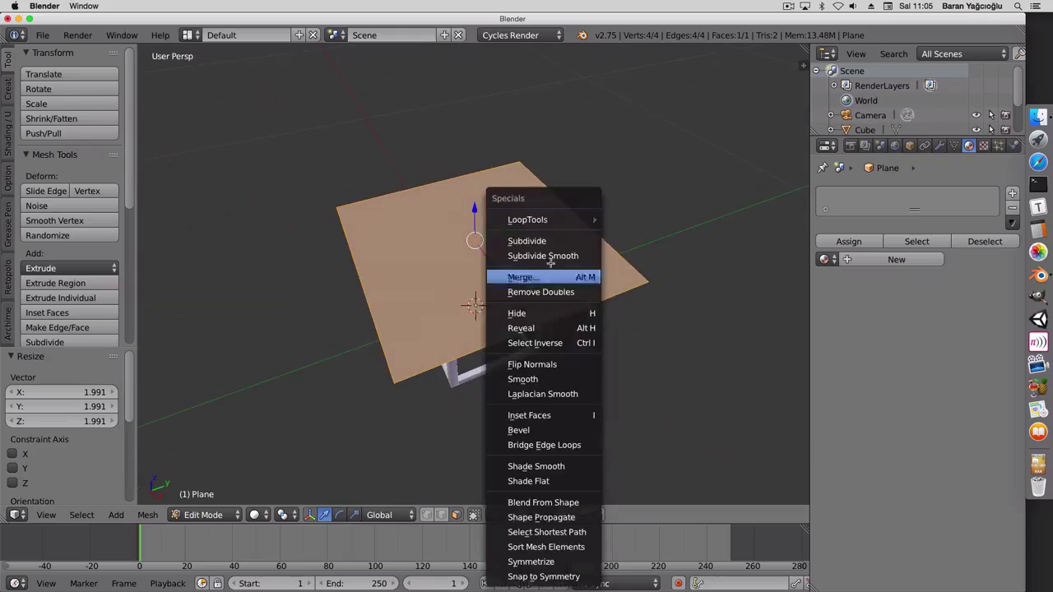
{"action": "left_click", "coordinate": [514, 238]}
{"action": "key", "text": "Tab"}
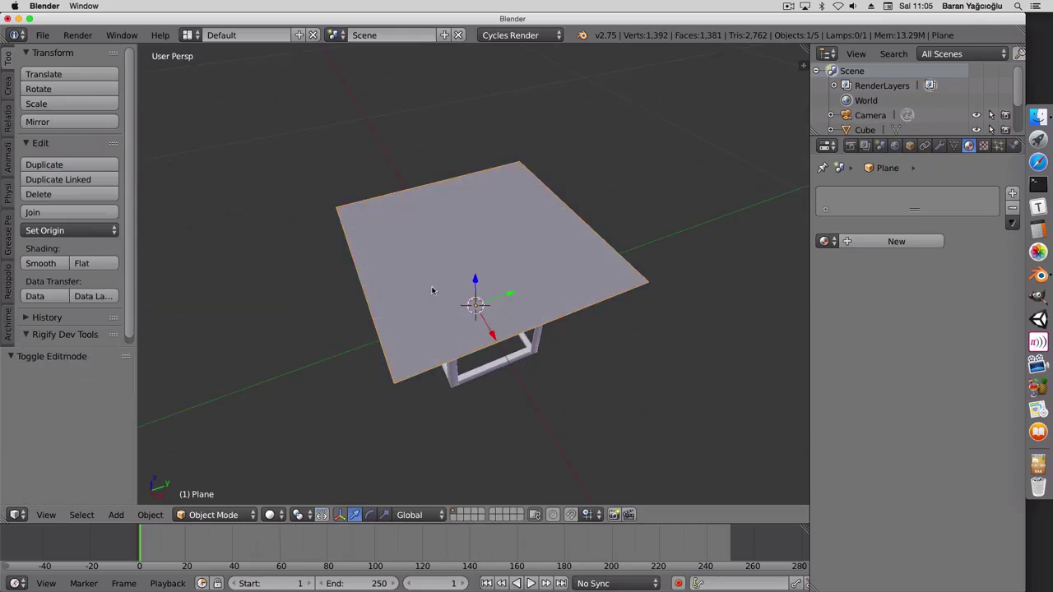
{"action": "key", "text": "ctrl+2"}
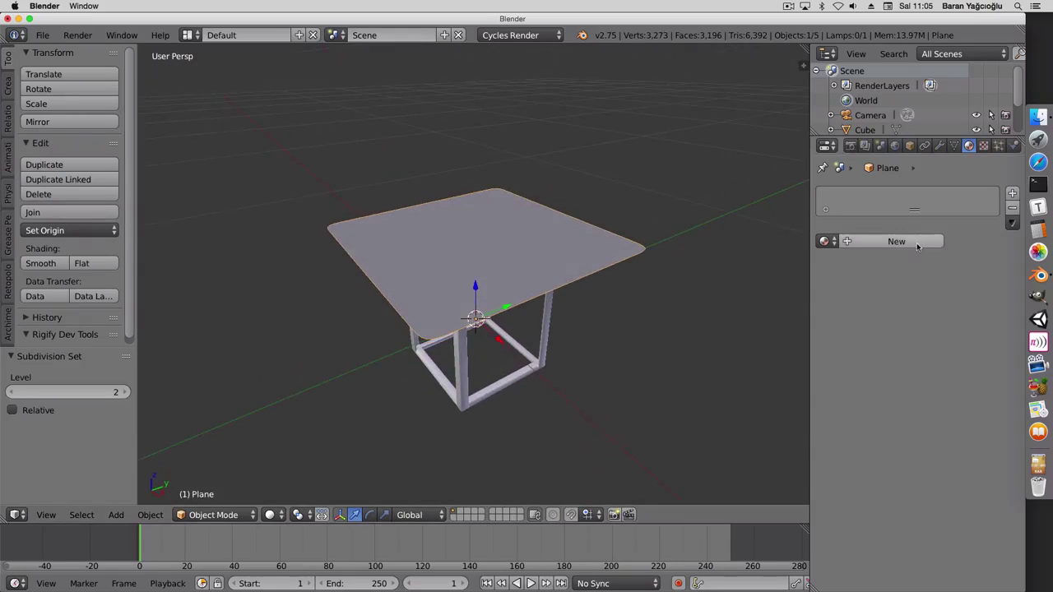
- Create a new material whose colour is an Image Texture loaded from desen2.png on the Desktop
{"action": "left_click", "coordinate": [917, 242]}
{"action": "left_click", "coordinate": [1013, 344]}
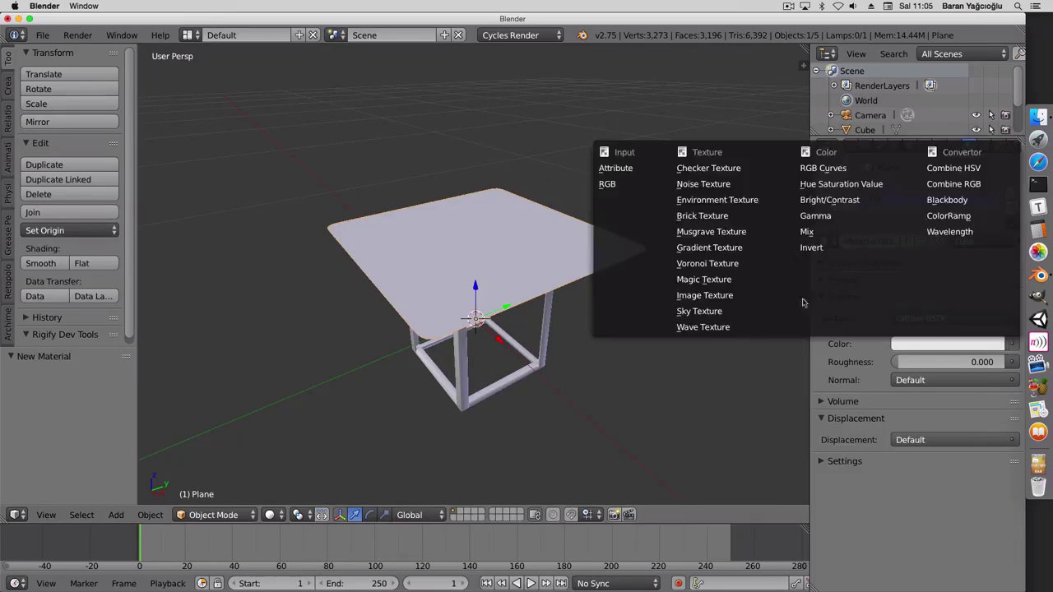
{"action": "left_click", "coordinate": [706, 295]}
{"action": "left_click", "coordinate": [922, 360]}
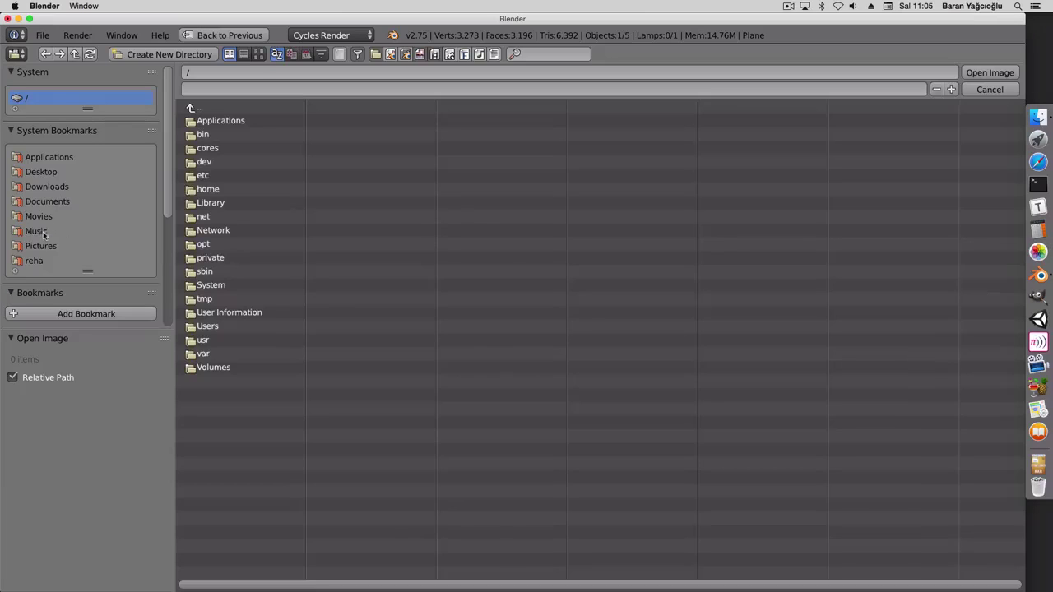
{"action": "left_click", "coordinate": [43, 174]}
{"action": "double_click", "coordinate": [223, 135]}
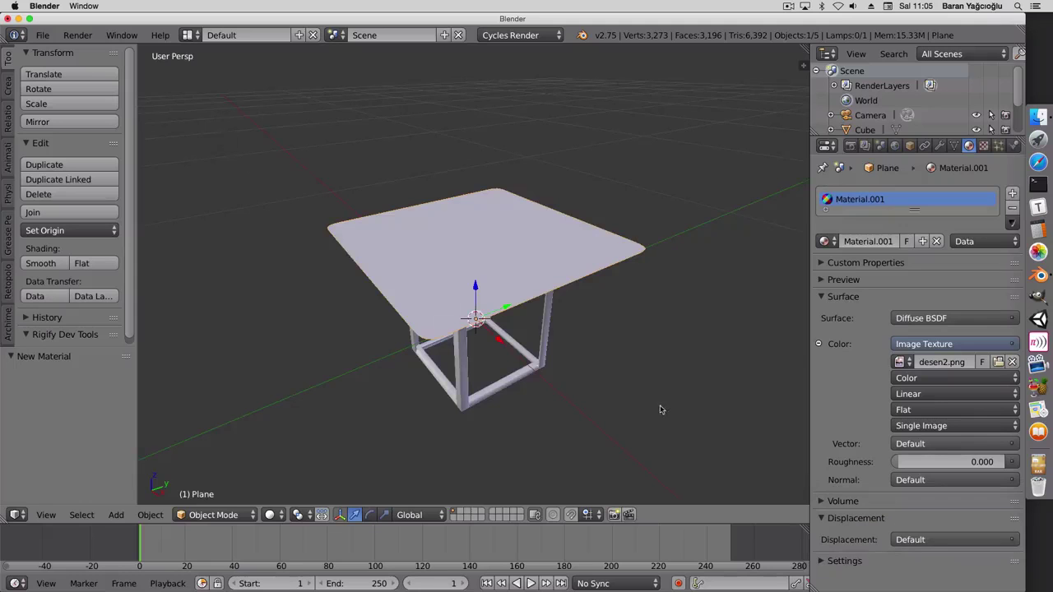
- Switch to Material Preview shading, add a UV map, and enable Cloth physics on the sheet
{"action": "left_click", "coordinate": [272, 515]}
{"action": "left_click", "coordinate": [303, 437]}
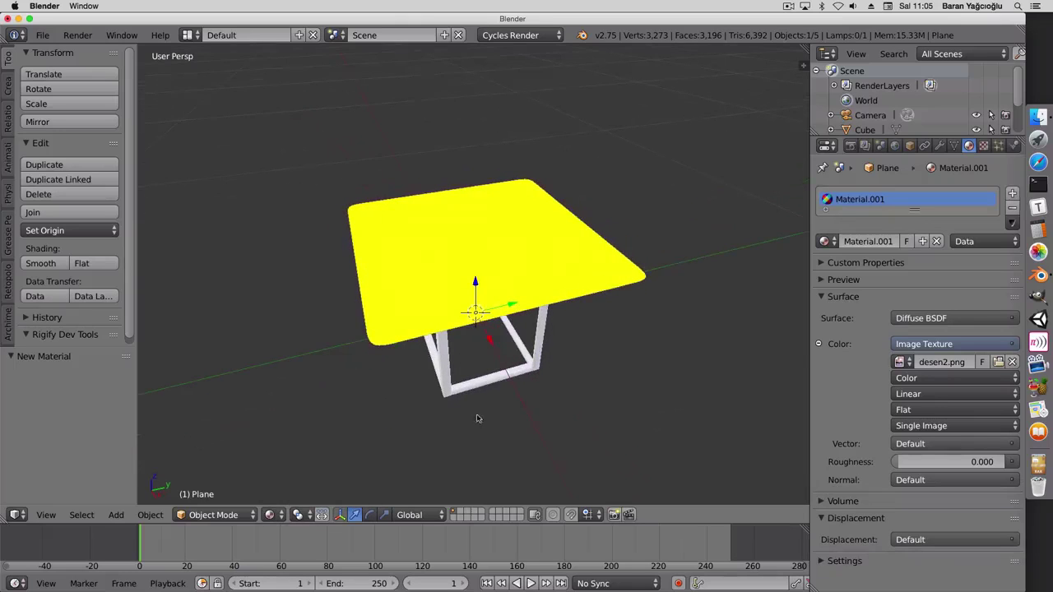
{"action": "left_click", "coordinate": [953, 145]}
{"action": "left_click", "coordinate": [1012, 460]}
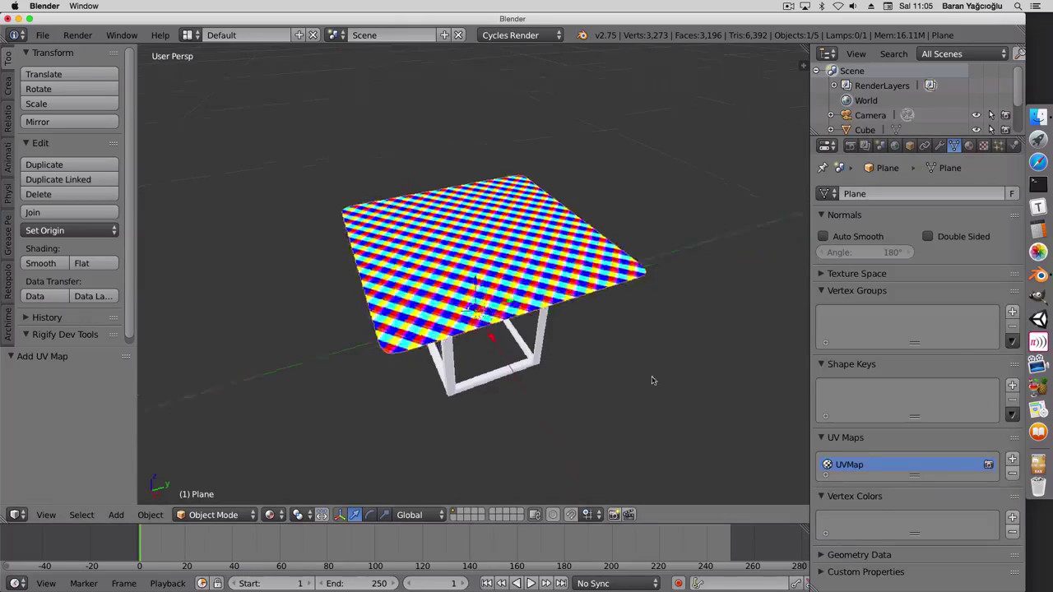
{"action": "mouse_move", "coordinate": [683, 354]}
{"action": "middle_mouse_down"}
{"action": "mouse_move", "coordinate": [620, 357]}
{"action": "mouse_move", "coordinate": [576, 337]}
{"action": "middle_mouse_up"}
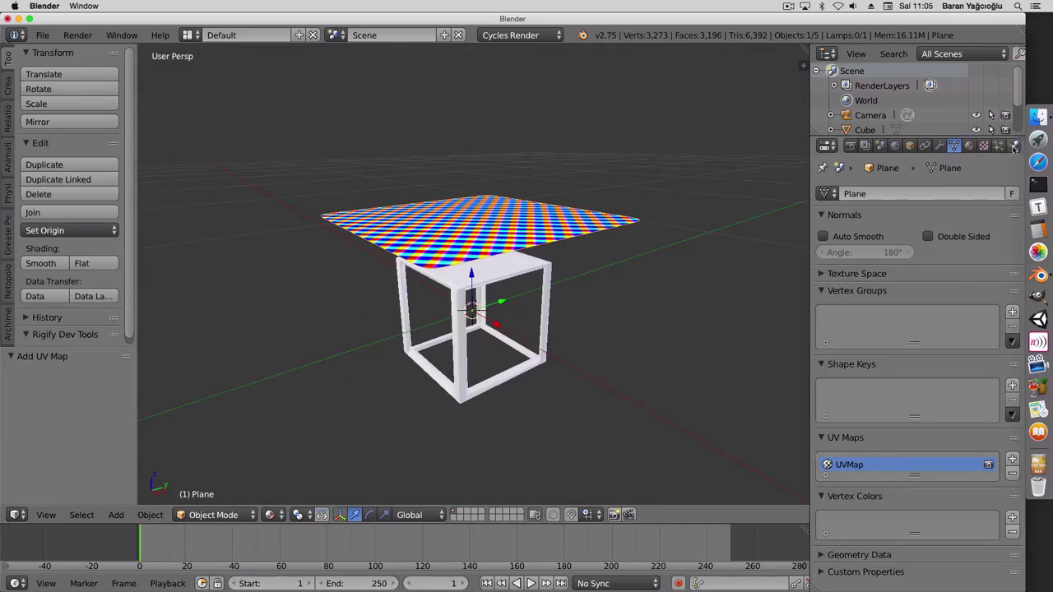
{"action": "left_click", "coordinate": [1014, 147]}
{"action": "left_click", "coordinate": [856, 243]}
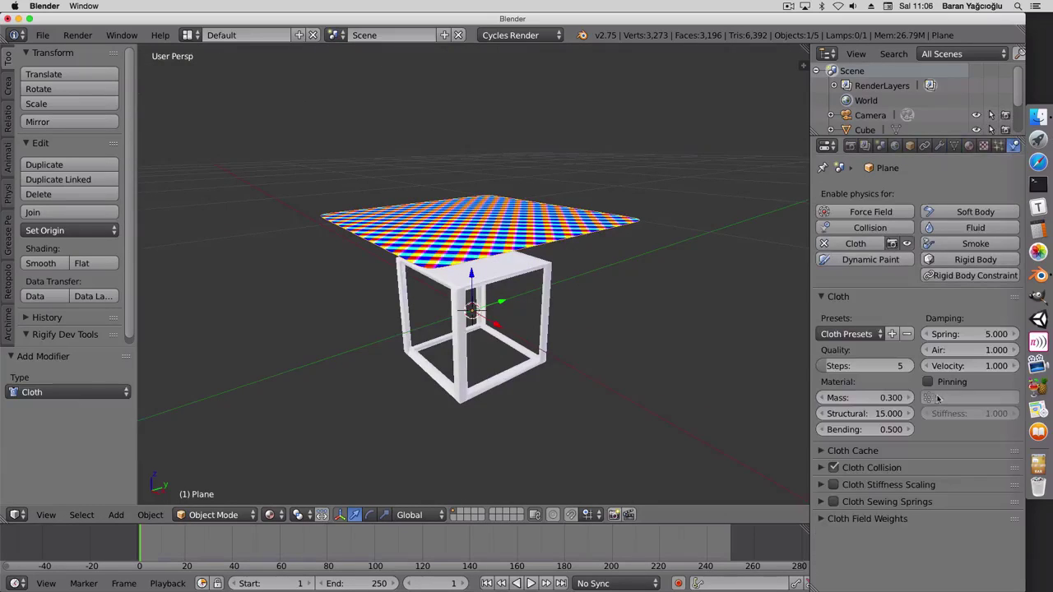
- Adjust the sheet's cloth collision distance and apply a Cloth preset
{"action": "left_click", "coordinate": [821, 467]}
{"action": "scroll", "coordinate": [831, 466], "scroll_direction": "down", "scroll_amount": 2}
{"action": "left_click", "coordinate": [869, 465]}
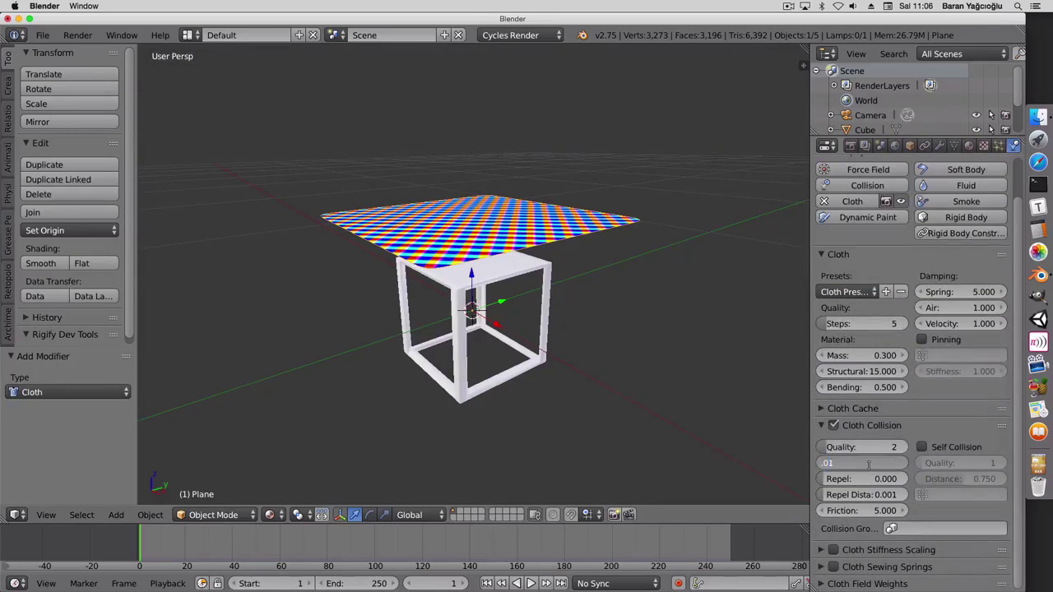
{"action": "left_click", "coordinate": [847, 291]}
{"action": "left_click", "coordinate": [860, 326]}
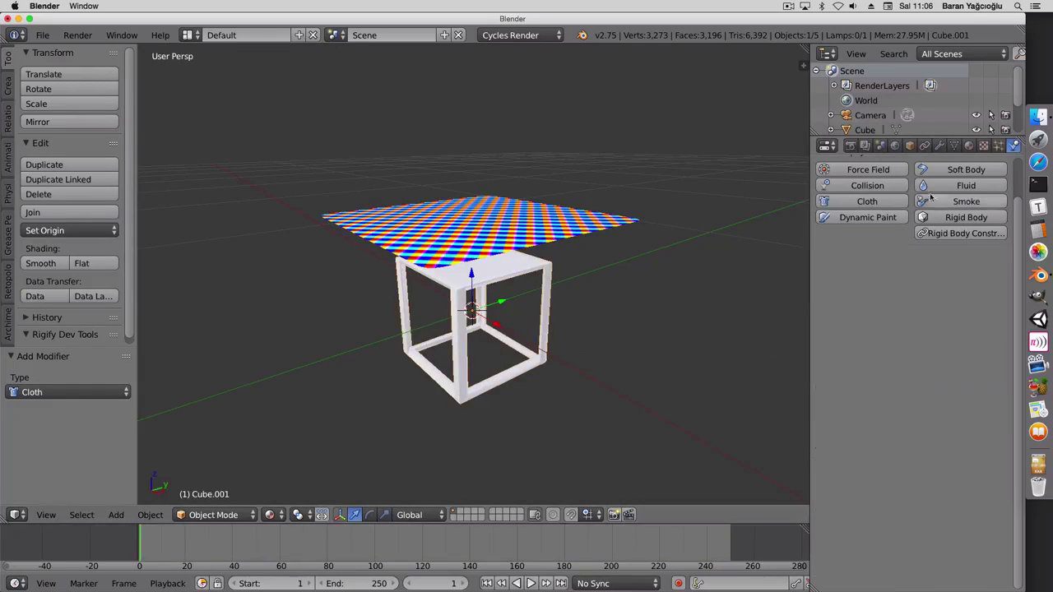
- Make the cube frame a collider with 0.010 outer and inner distances
{"action": "left_click", "coordinate": [867, 185]}
{"action": "left_click", "coordinate": [961, 295]}
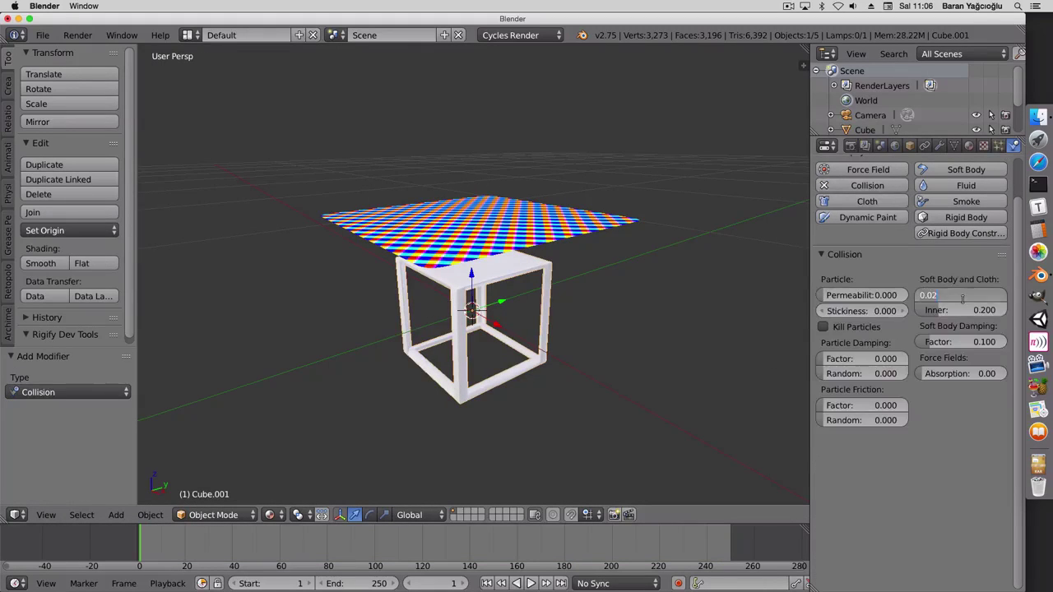
{"action": "type", "text": "0.010"}
{"action": "key", "text": "Return"}
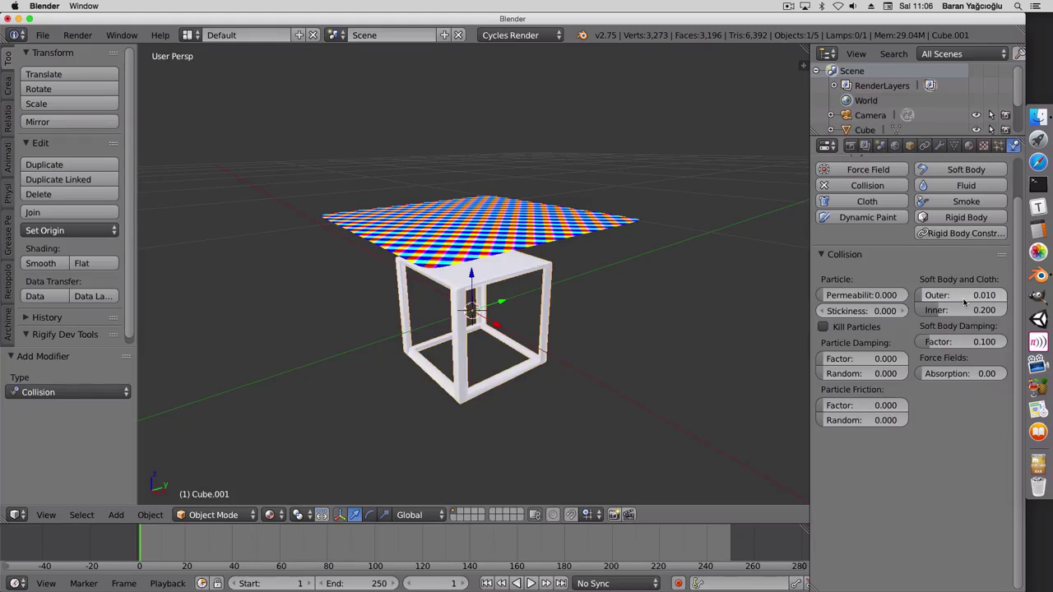
{"action": "left_click", "coordinate": [965, 308]}
{"action": "type", "text": "0.010"}
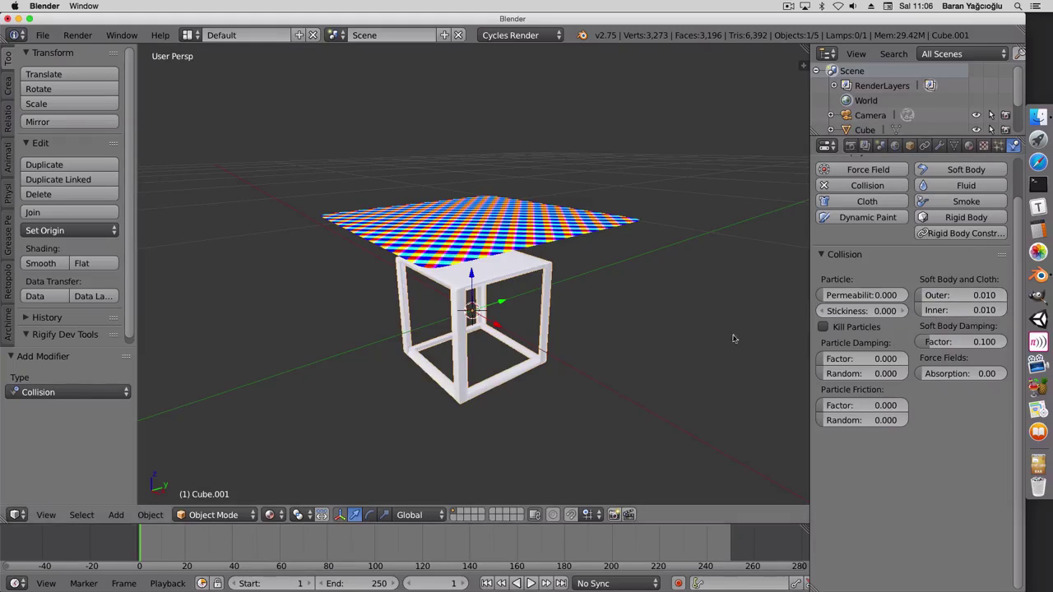
{"action": "middle_click_drag", "start_coordinate": [724, 445], "coordinate": [529, 557]}
- Play the cloth drop until it drapes, pause, rewind to the start, and step forward to frame 5
{"action": "left_click", "coordinate": [531, 583]}
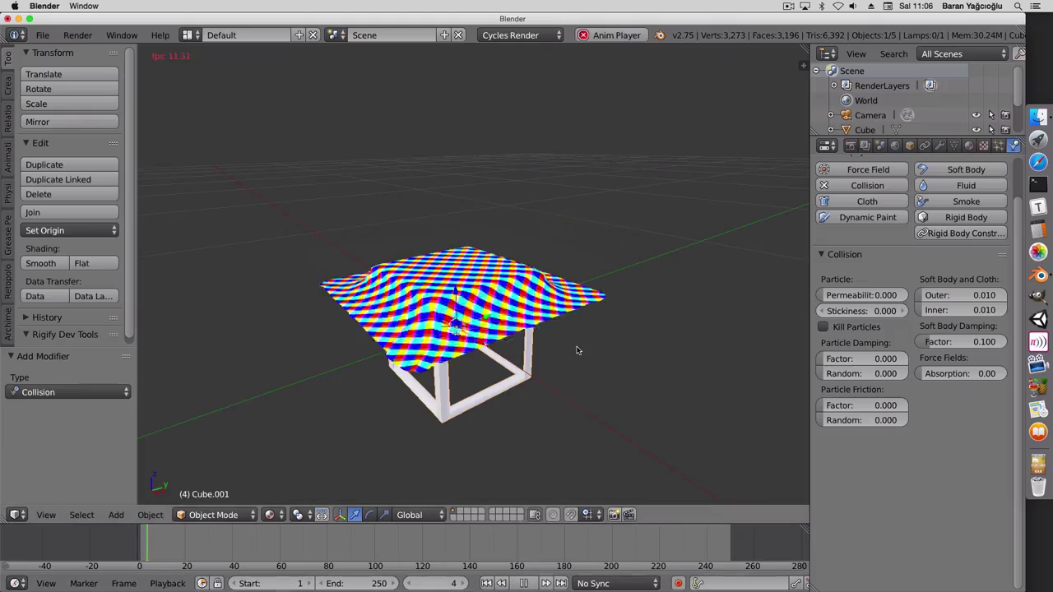
{"action": "scroll", "coordinate": [534, 366], "scroll_direction": "up", "scroll_amount": 2}
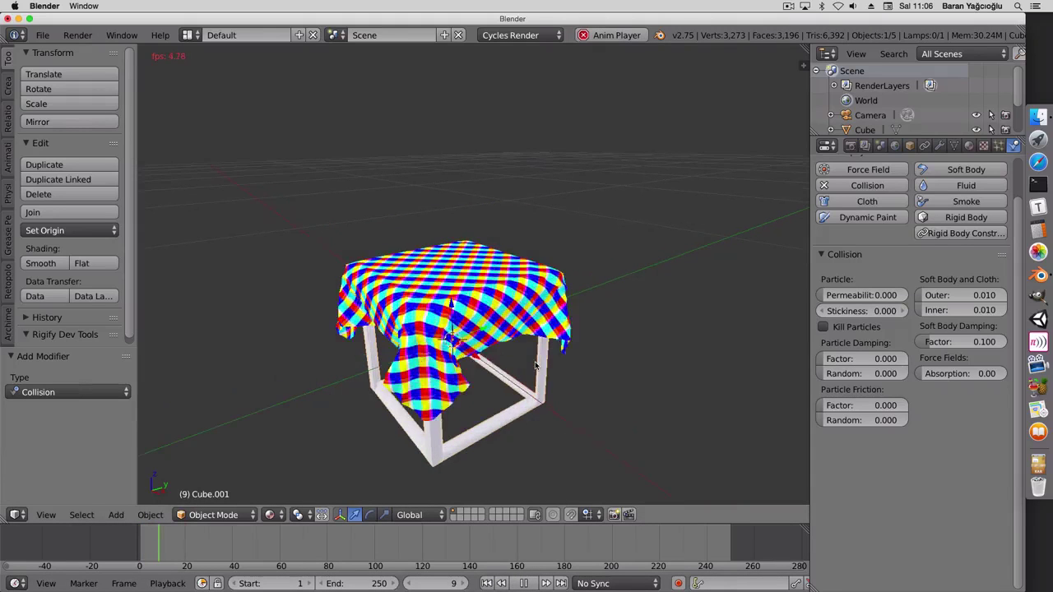
{"action": "scroll", "coordinate": [539, 362], "scroll_direction": "up", "scroll_amount": 1}
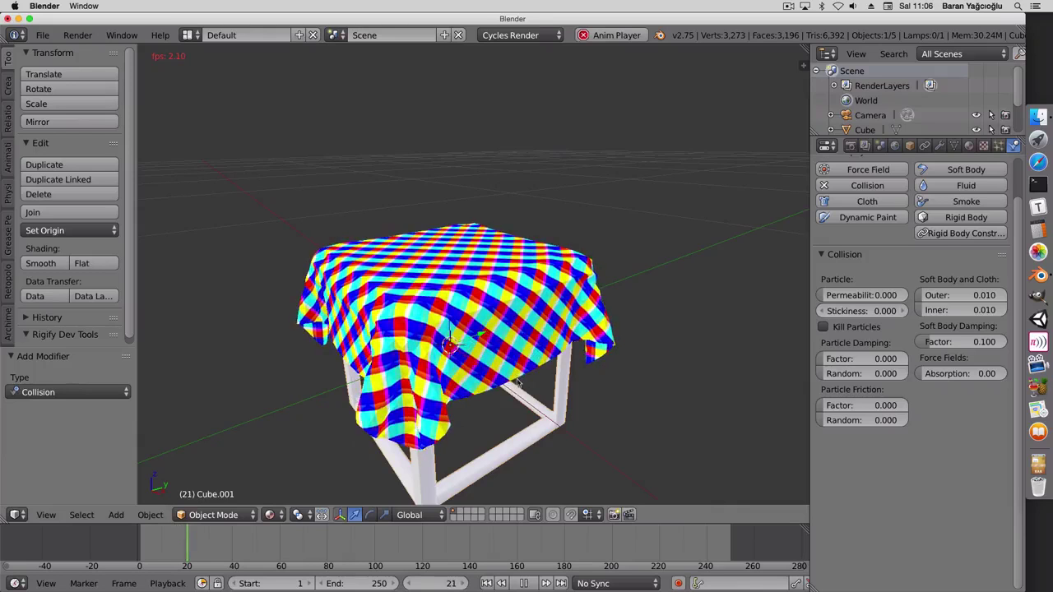
{"action": "left_click", "coordinate": [523, 583]}
{"action": "left_click", "coordinate": [487, 583]}
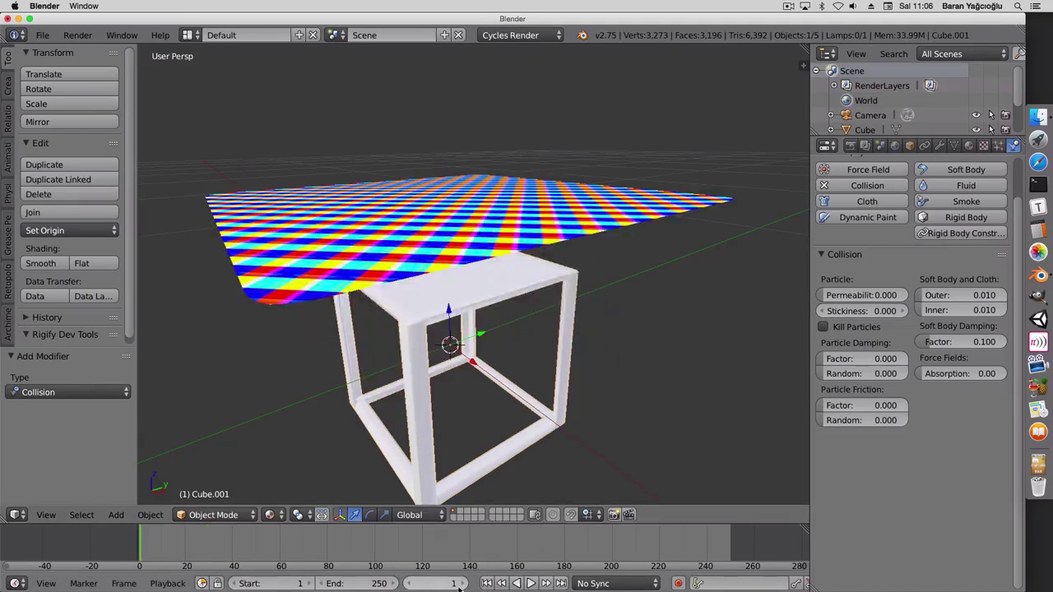
{"action": "left_click", "coordinate": [462, 583]}
{"action": "left_click", "coordinate": [462, 583]}
{"action": "left_click", "coordinate": [462, 583]}
{"action": "left_click", "coordinate": [462, 583]}
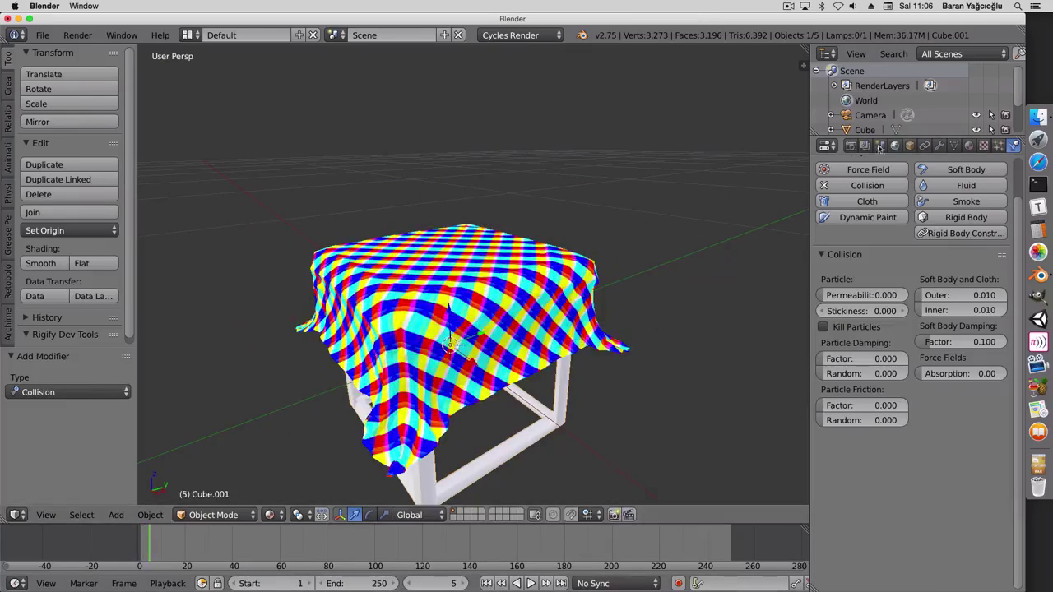
- Switch to Rendered shading and give the world a node-based Environment Texture background
{"action": "left_click", "coordinate": [269, 515]}
{"action": "left_click", "coordinate": [288, 419]}
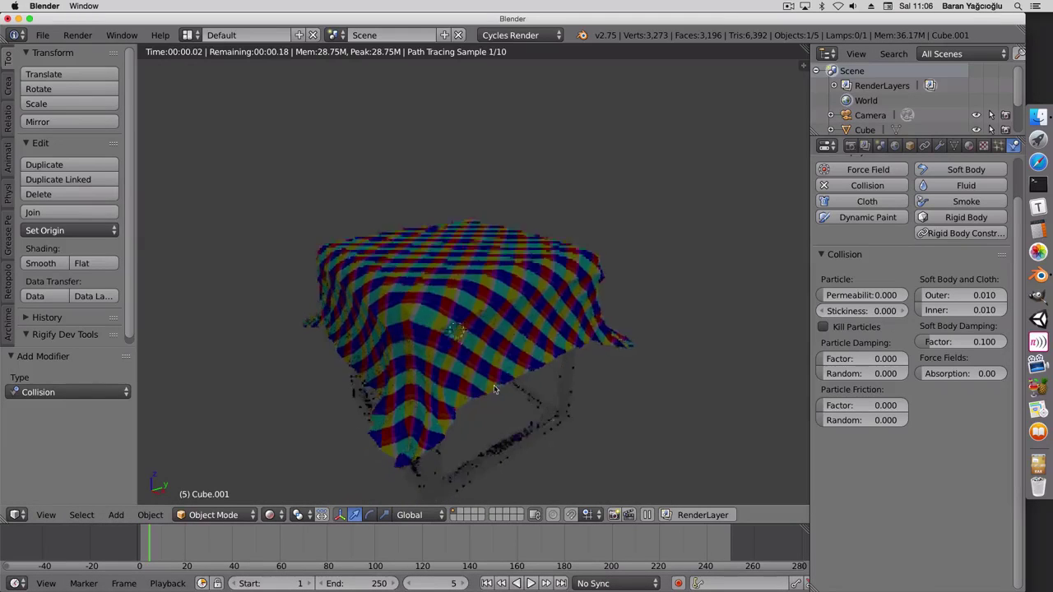
{"action": "left_click", "coordinate": [894, 146]}
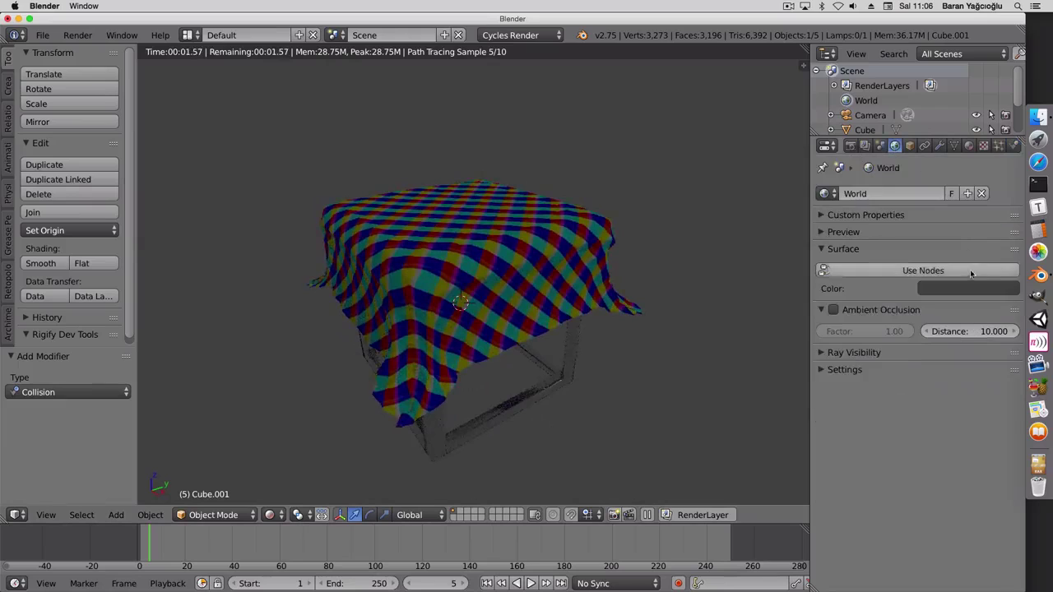
{"action": "left_click", "coordinate": [971, 271]}
{"action": "left_click", "coordinate": [967, 295]}
{"action": "left_click", "coordinate": [705, 150]}
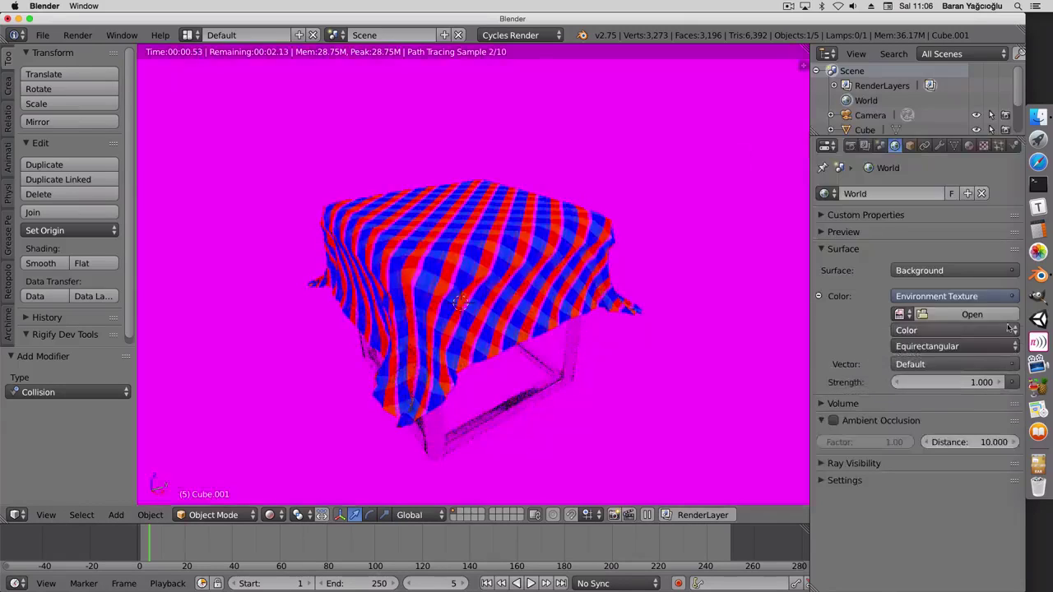
- Load Barce_Rooftop_C_3k.hdr from Downloads as the environment with strength 3.000
{"action": "left_click", "coordinate": [987, 315]}
{"action": "left_click", "coordinate": [47, 187]}
{"action": "left_click", "coordinate": [243, 300]}
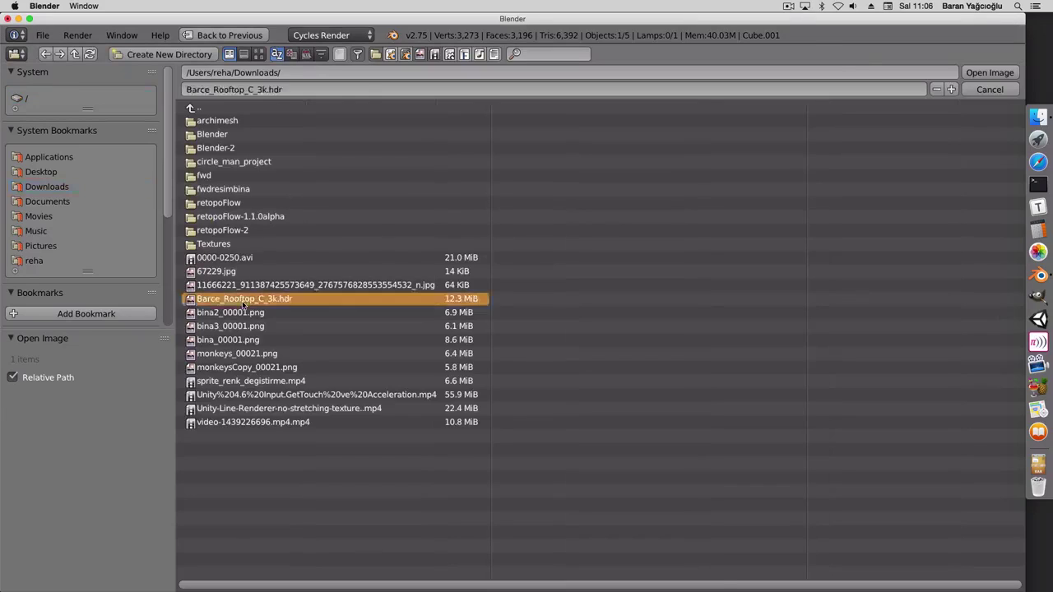
{"action": "double_click", "coordinate": [243, 301]}
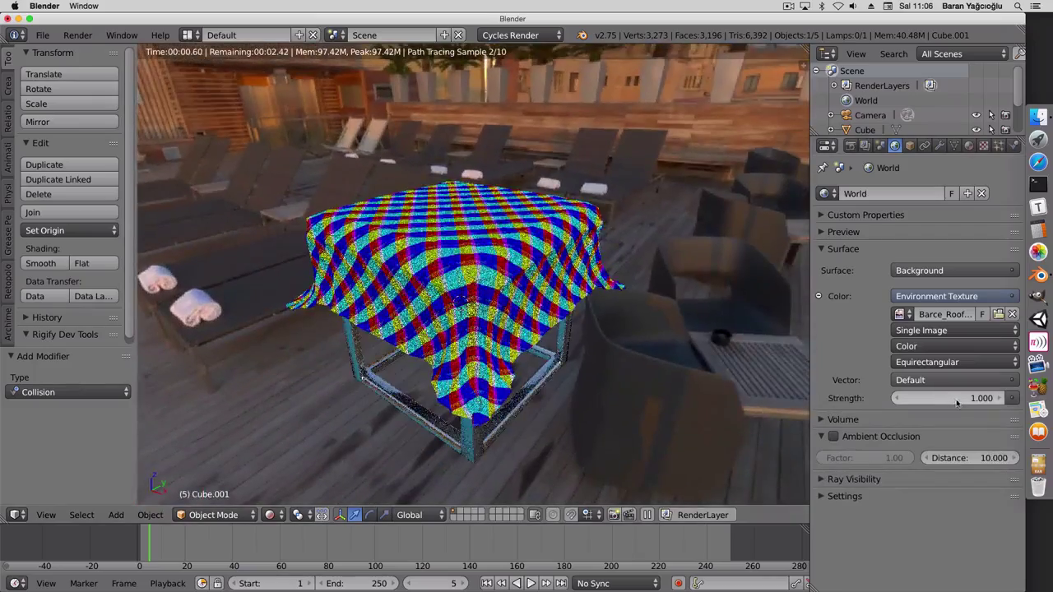
{"action": "left_click", "coordinate": [957, 401]}
{"action": "type", "text": "3"}
{"action": "key", "text": "Return"}
- Bring the table closer in the view and go to frame 29
{"action": "key", "text": "ctrl+z"}
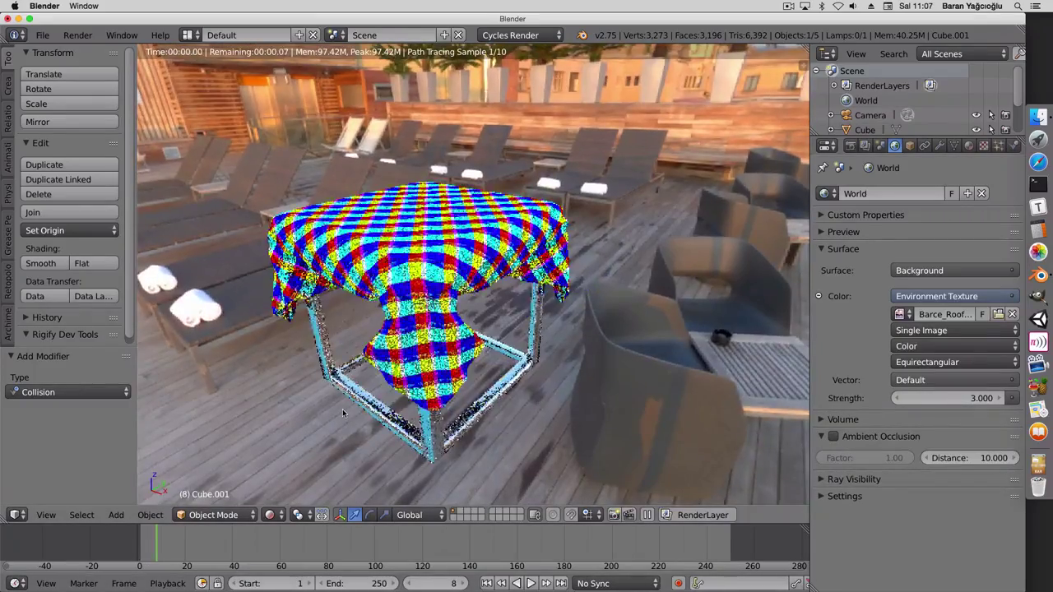
{"action": "left_click", "coordinate": [208, 566]}
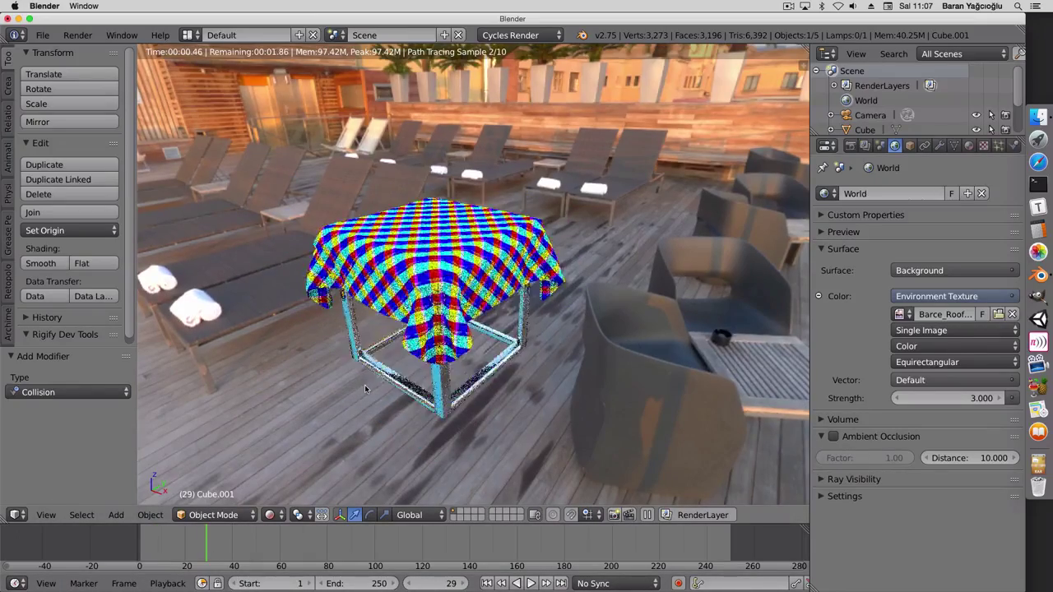
{"action": "scroll", "coordinate": [321, 399], "scroll_direction": "up", "scroll_amount": 2}
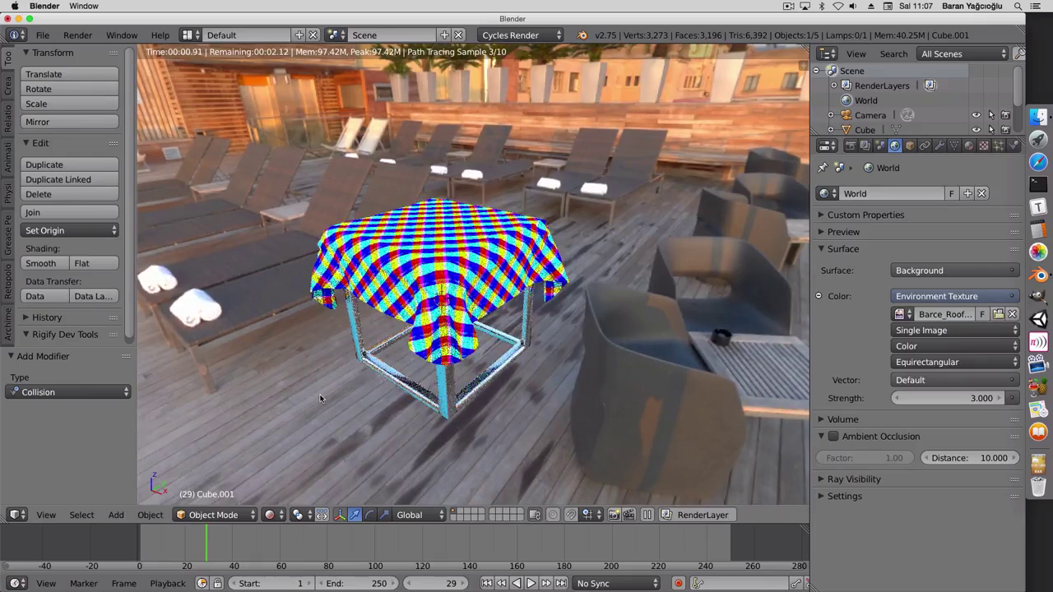